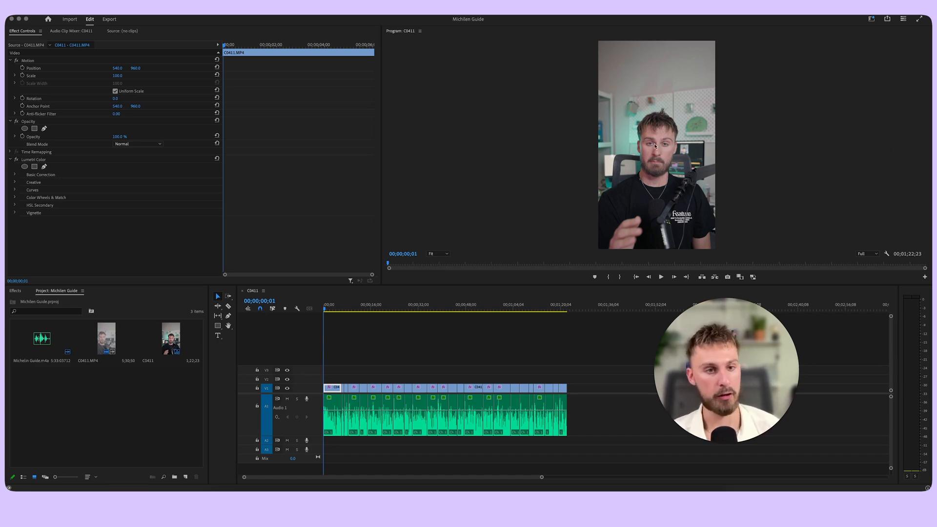
pyautogui.moveTo(723, 440)
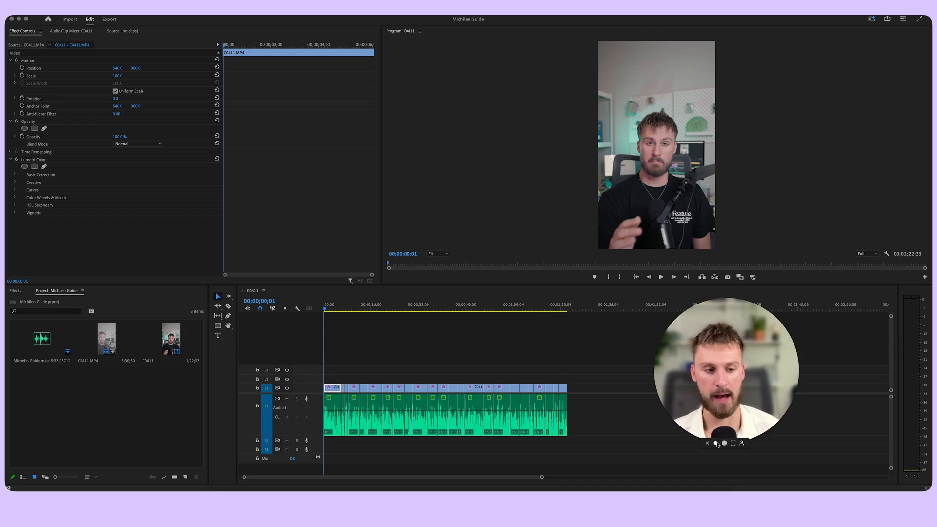
pyautogui.click(716, 442)
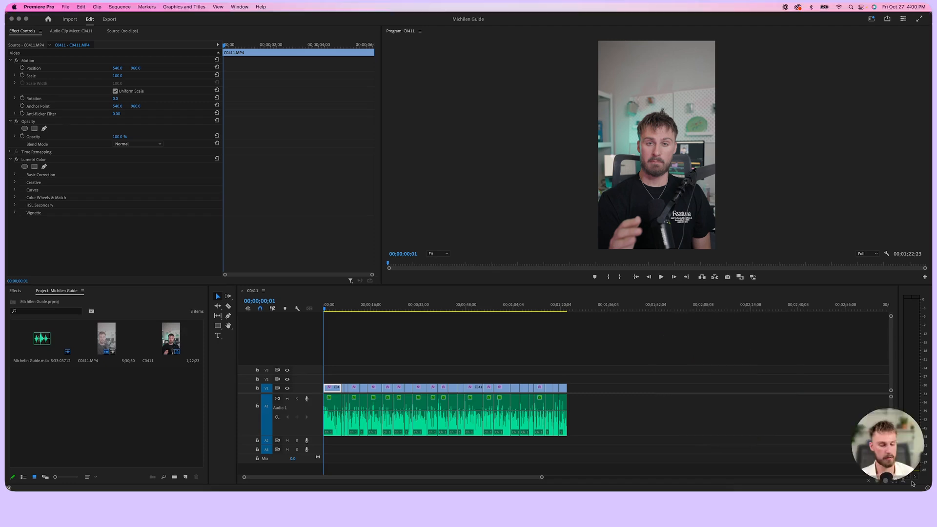
# Step: Open the media export settings for the C0411 sequence and name the output file Michelin_For GS
pyautogui.click(65, 7)
pyautogui.moveTo(111, 223)
pyautogui.click(161, 221)
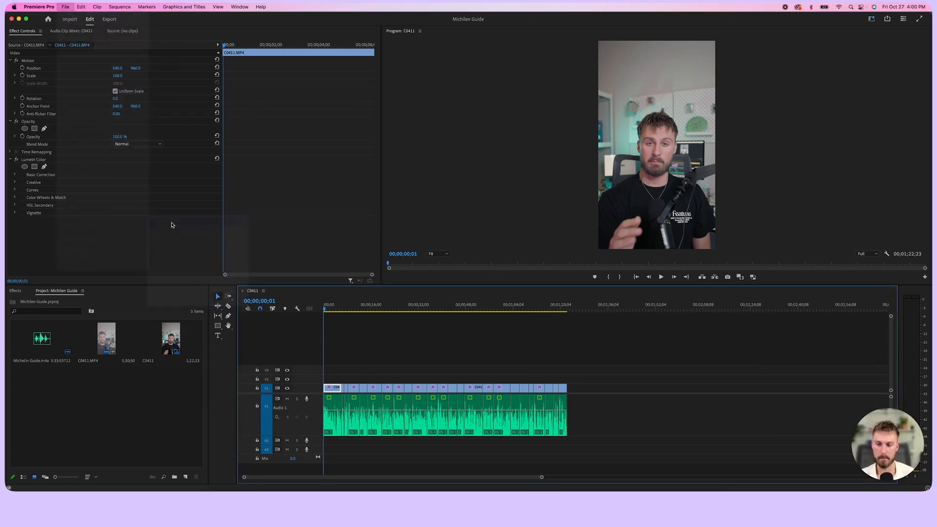
pyautogui.doubleClick(179, 52)
pyautogui.write('Michelin_')
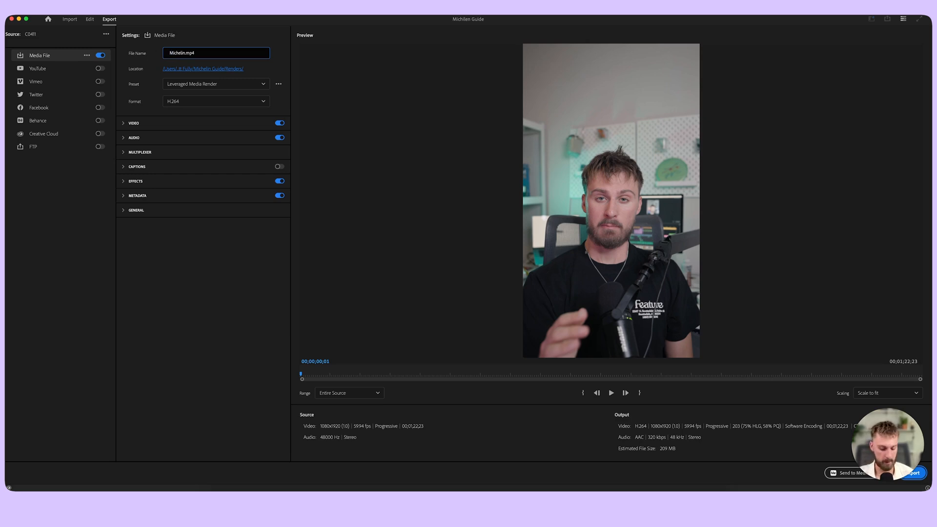
pyautogui.write('G')
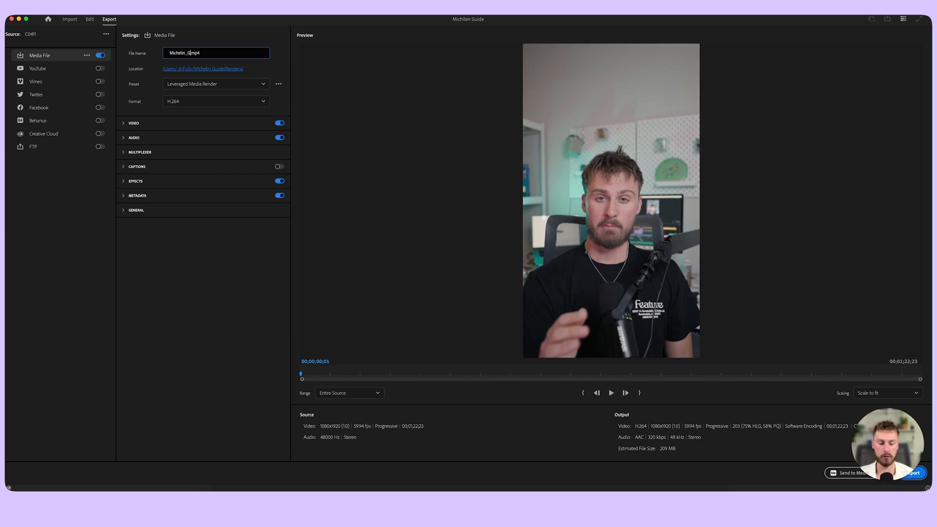
pyautogui.press('BackSpace')
pyautogui.write('For GS')
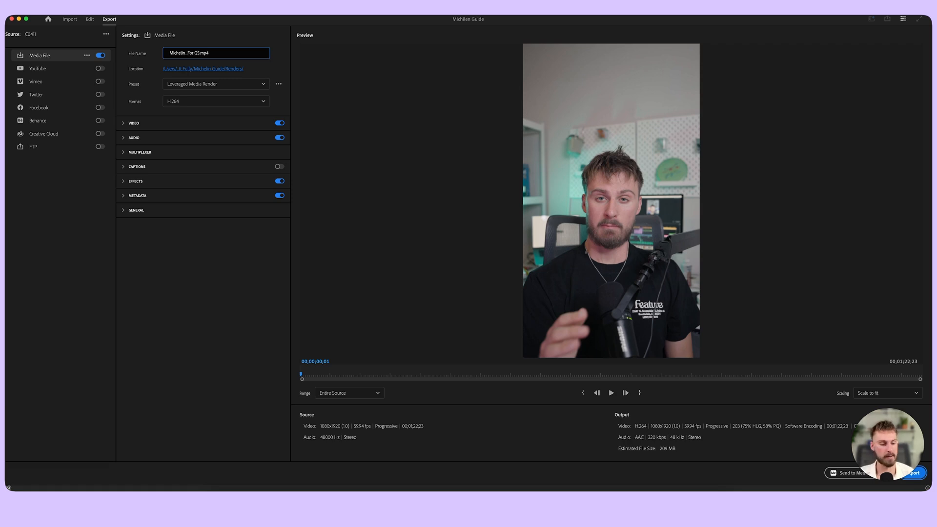
# Step: Set the export location to the Renders folder inside Michelin Guide
pyautogui.click(209, 68)
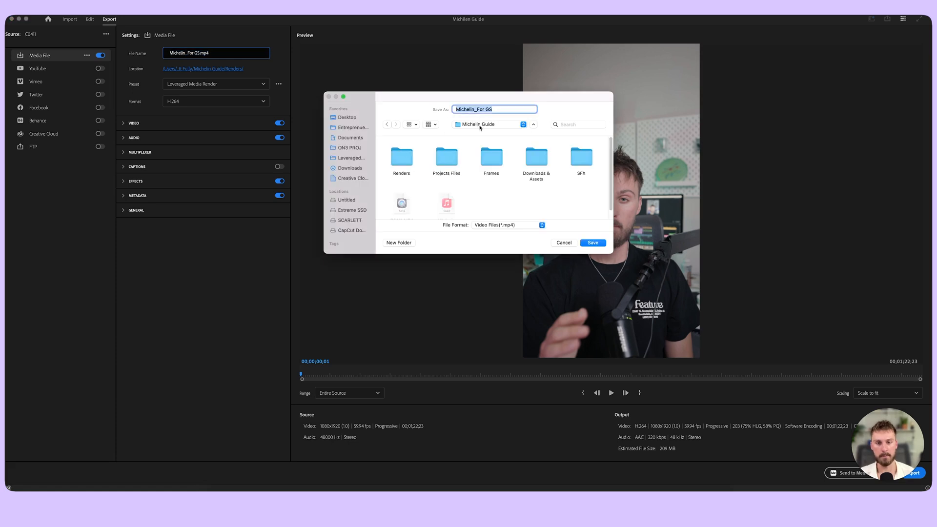
pyautogui.doubleClick(402, 157)
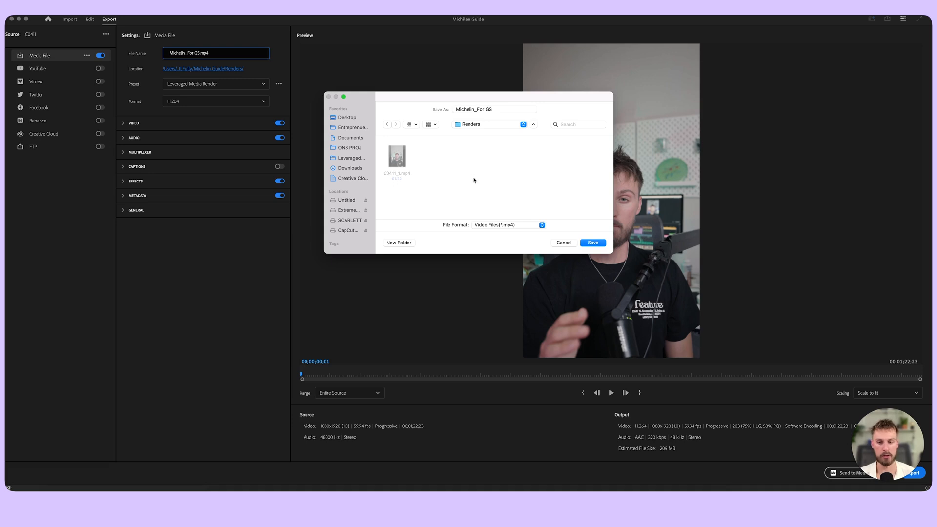
pyautogui.click(592, 242)
# Step: Export the video with the Match Source - Adaptive High Bitrate preset, plus Render at Maximum Depth and Use Maximum Render Quality enabled
pyautogui.click(215, 84)
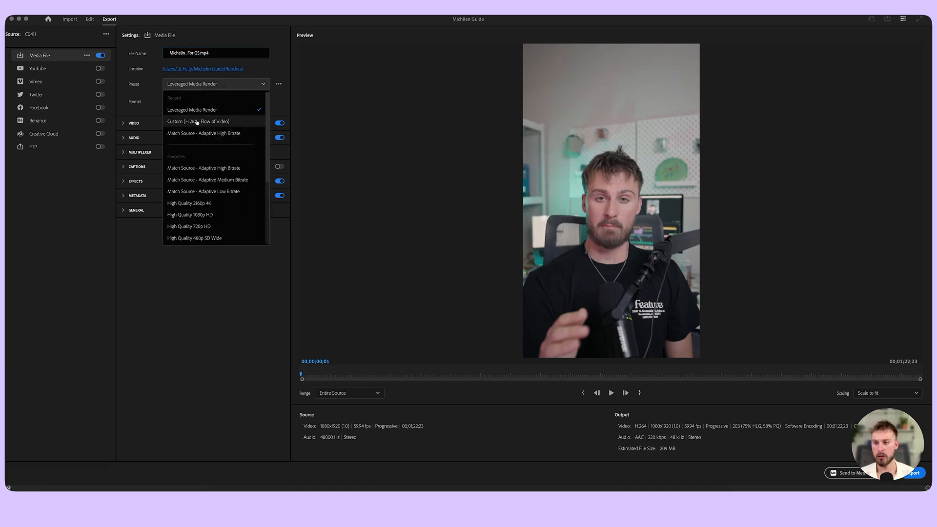
pyautogui.click(219, 167)
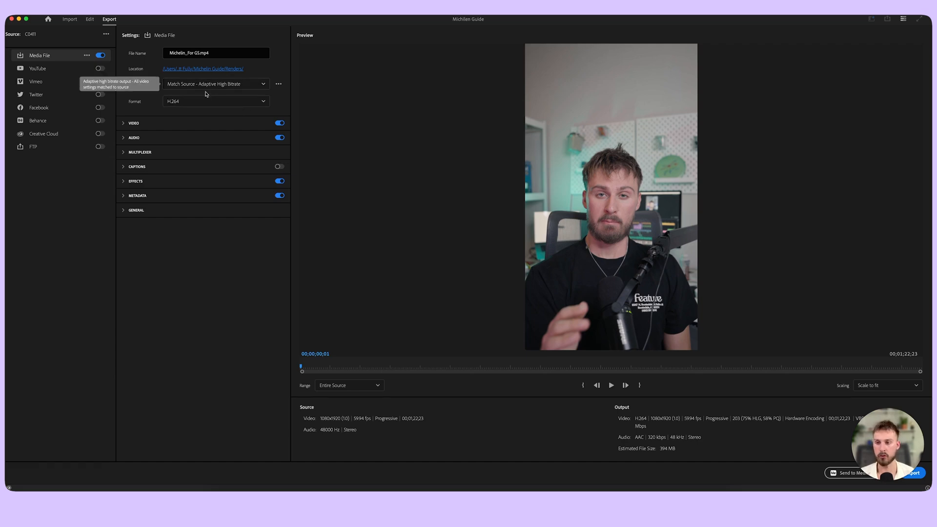
pyautogui.click(128, 123)
pyautogui.click(135, 240)
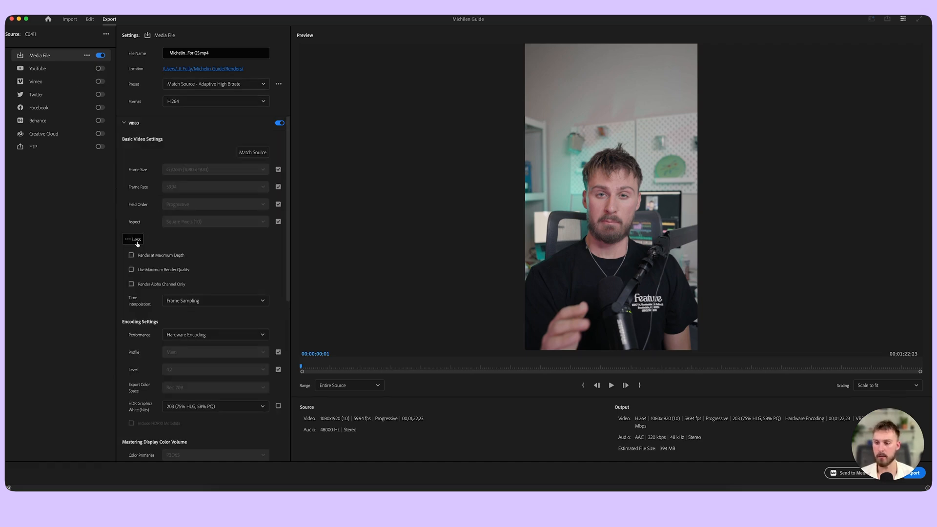
pyautogui.click(130, 256)
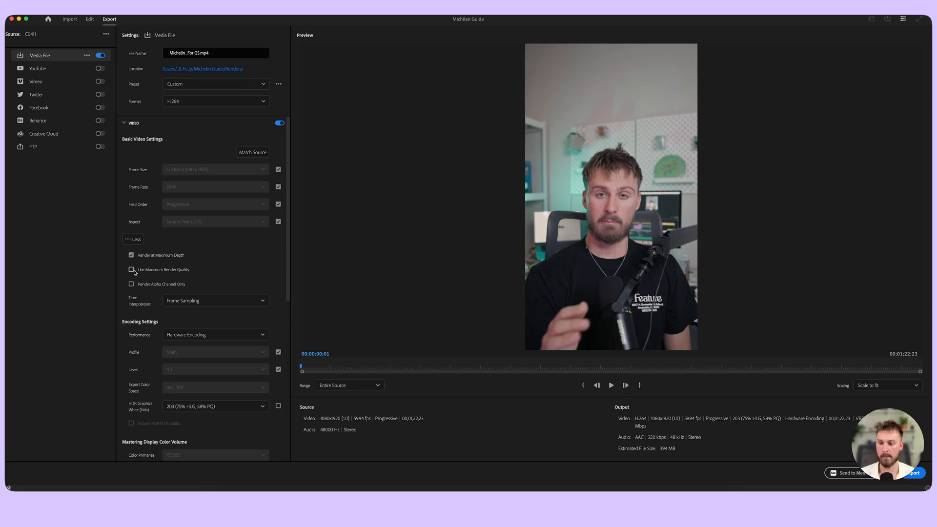
pyautogui.click(133, 271)
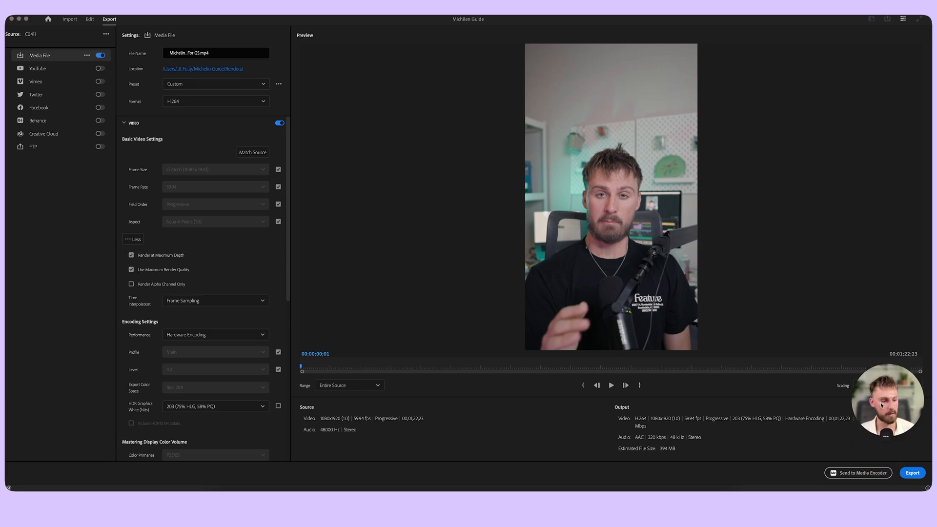
pyautogui.click(911, 473)
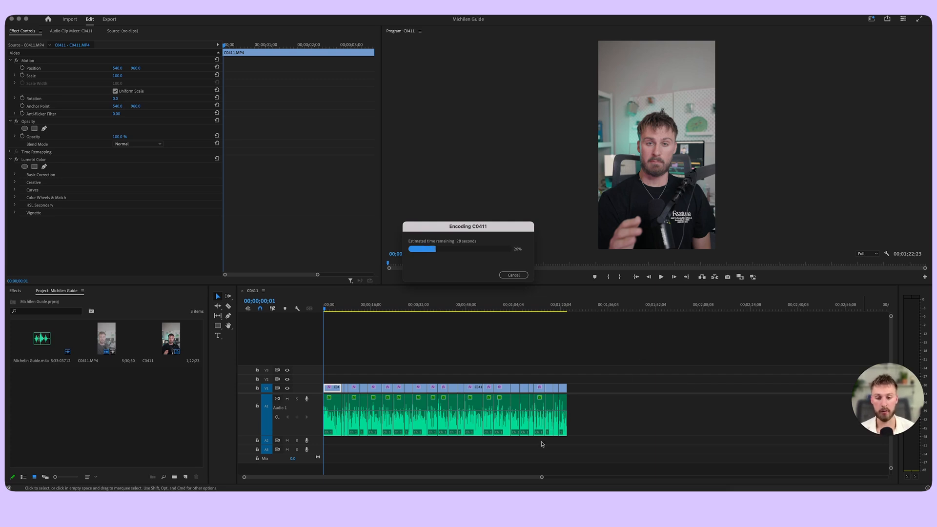
# Step: Switch to Photoshop and create a new 1080 x 1920 px document at 300 ppi with a white background
pyautogui.click(510, 488)
pyautogui.click(27, 62)
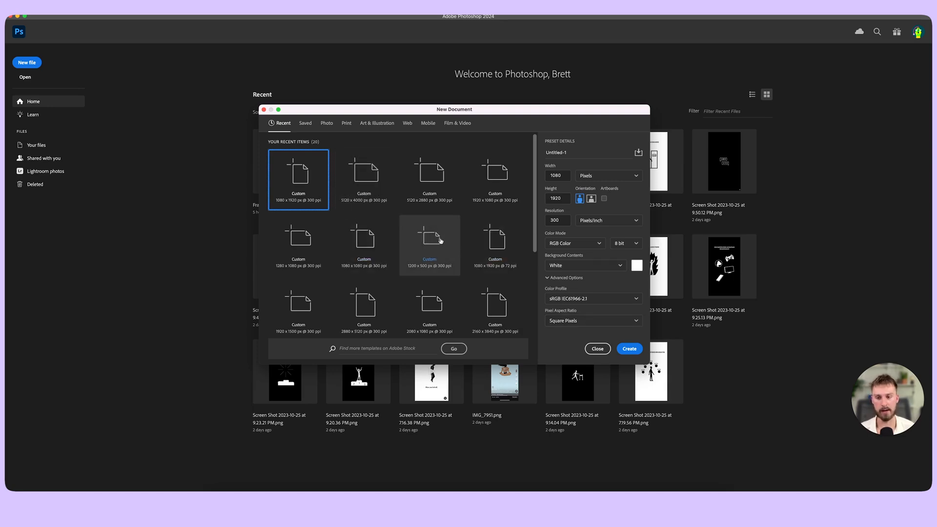
pyautogui.click(629, 348)
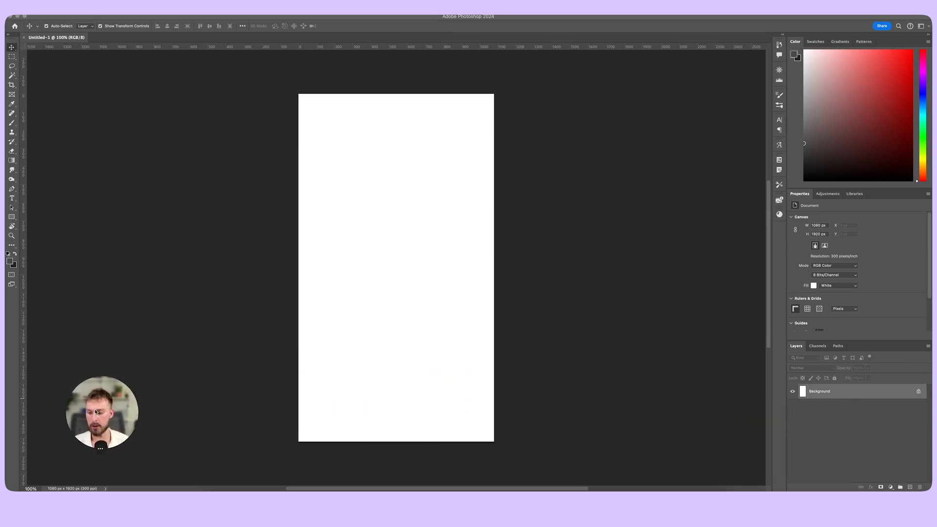
# Step: Unlock the background layer and give it a bright green (#00ff18) Color Overlay at 100% opacity
pyautogui.click(919, 393)
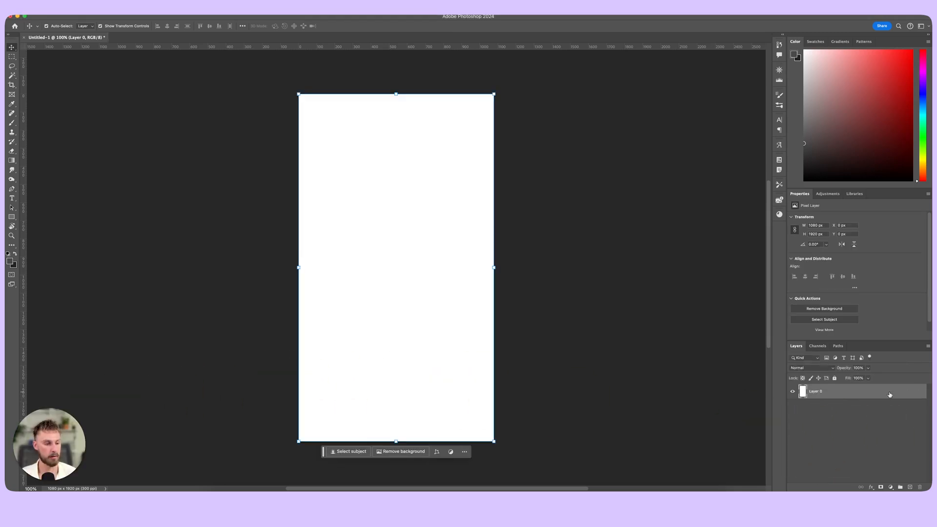
pyautogui.doubleClick(889, 394)
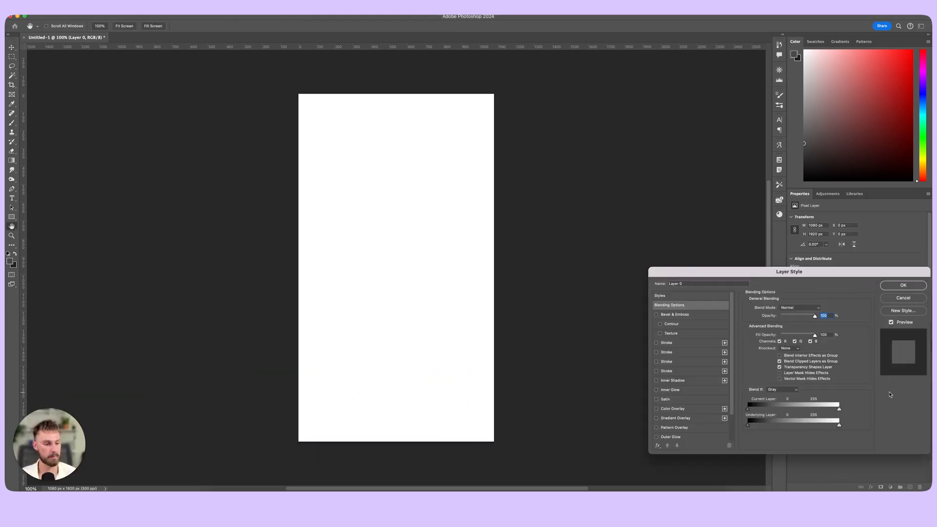
pyautogui.click(696, 410)
pyautogui.click(818, 308)
pyautogui.click(817, 411)
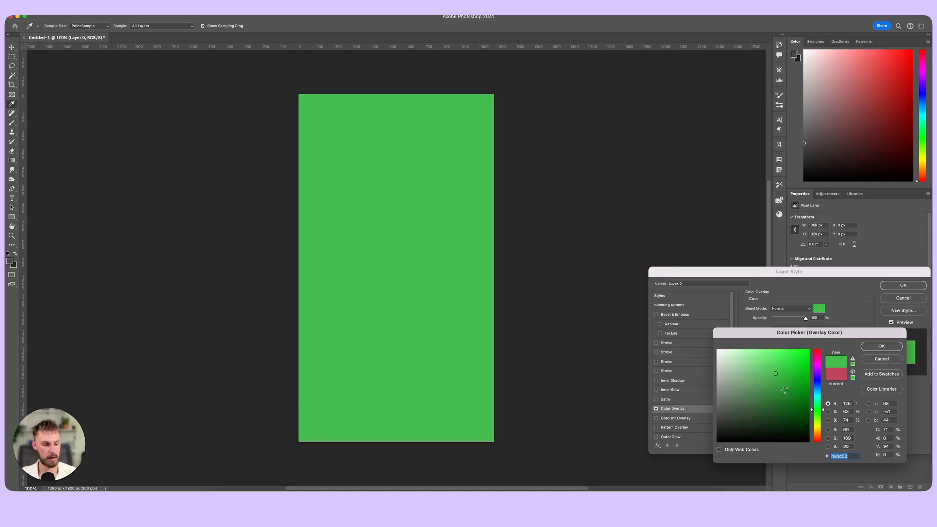
pyautogui.moveTo(807, 351); pyautogui.dragTo(816, 340)
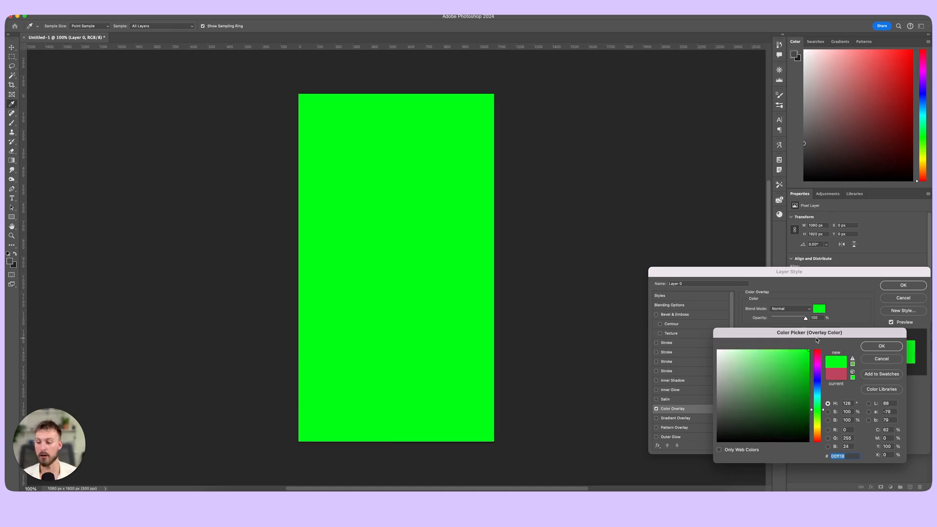
pyautogui.click(882, 346)
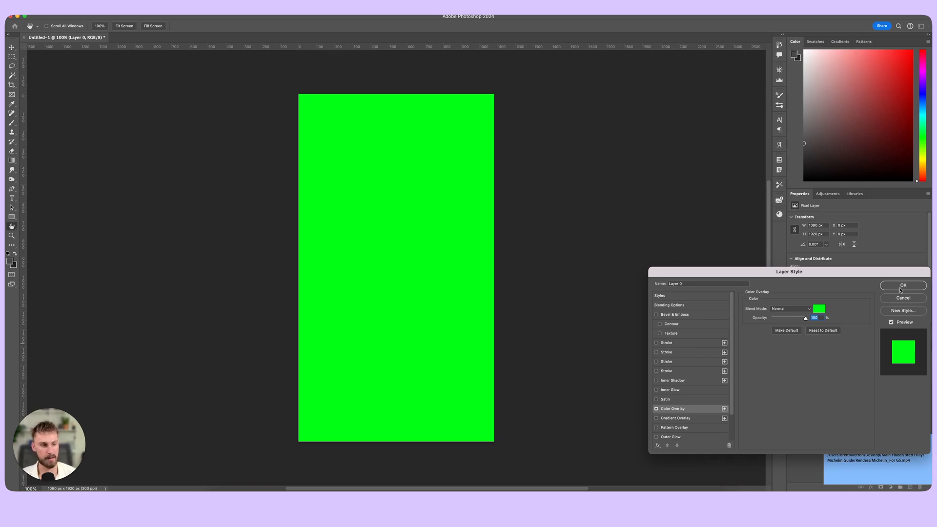
pyautogui.click(901, 287)
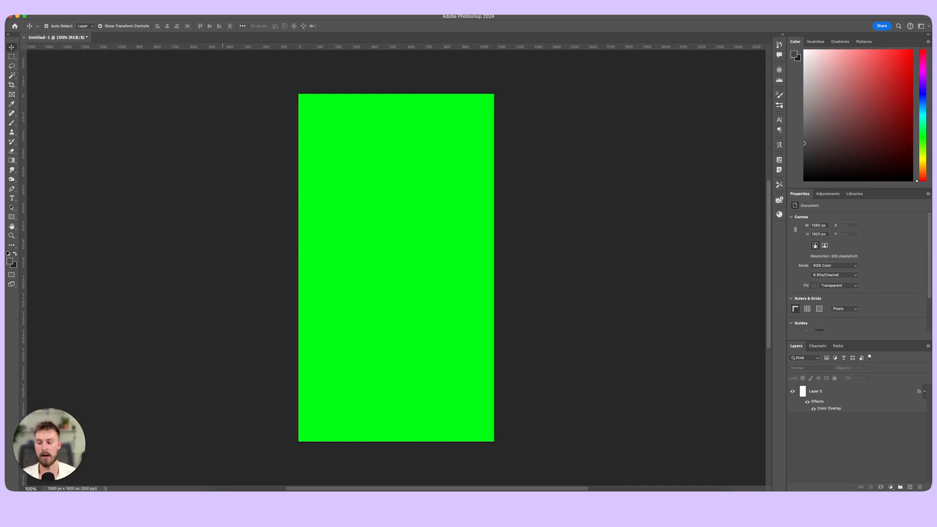
# Step: Open the green canvas in Save for Web (Legacy) with the PNG-24 preset
pyautogui.click(81, 15)
pyautogui.moveTo(115, 128)
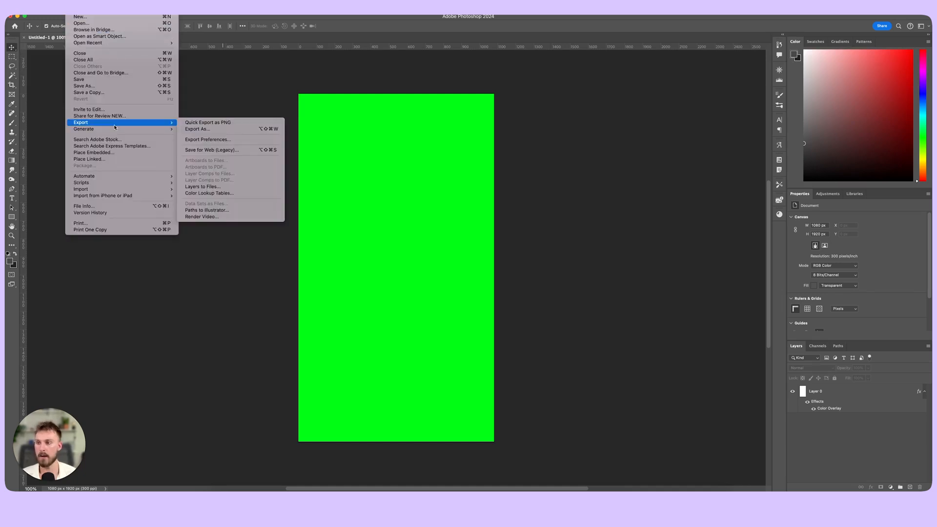
pyautogui.click(221, 153)
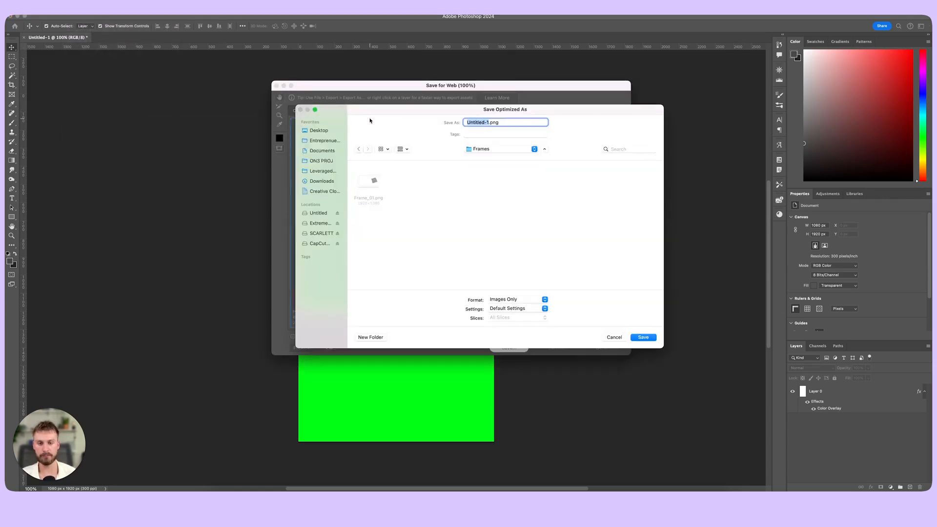
pyautogui.click(613, 336)
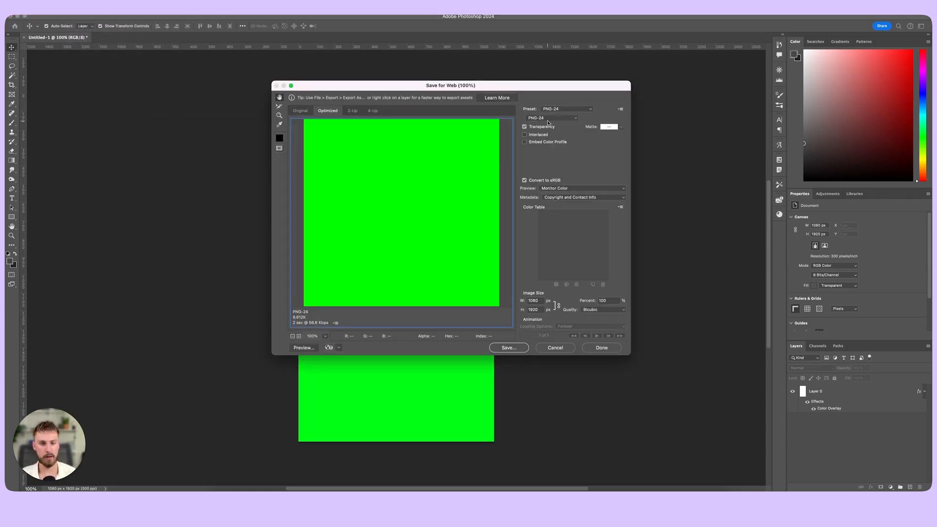
# Step: Start saving the optimized image and choose the Backgrounds folder under Main Folder > Assets as its destination
pyautogui.click(509, 348)
pyautogui.click(479, 149)
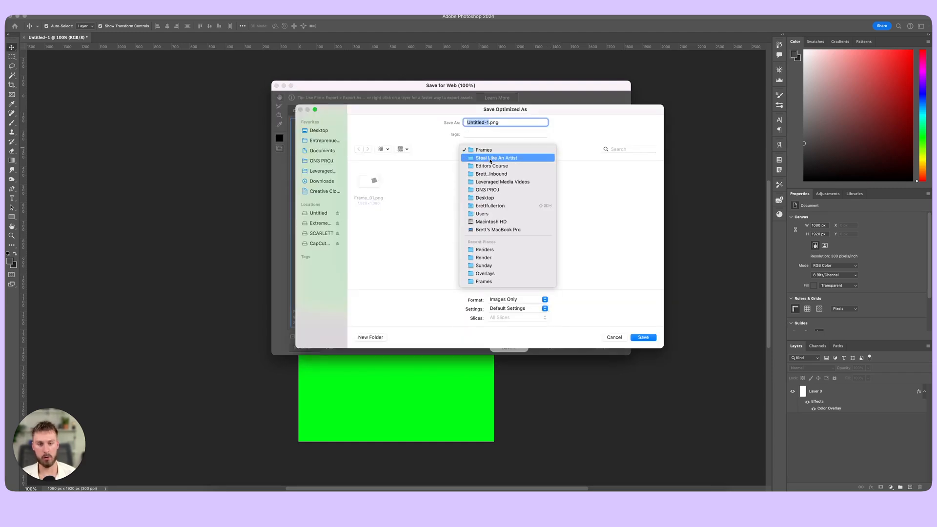
pyautogui.click(488, 250)
pyautogui.click(490, 149)
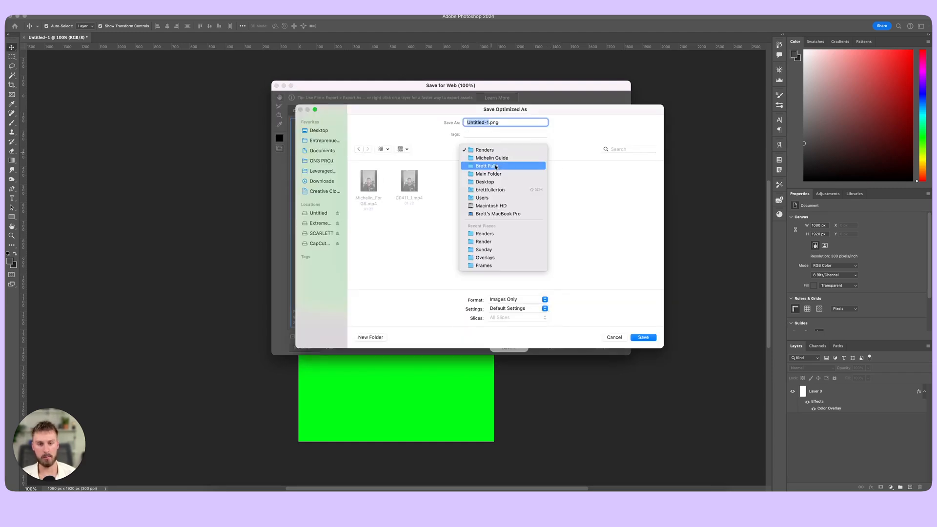
pyautogui.click(497, 175)
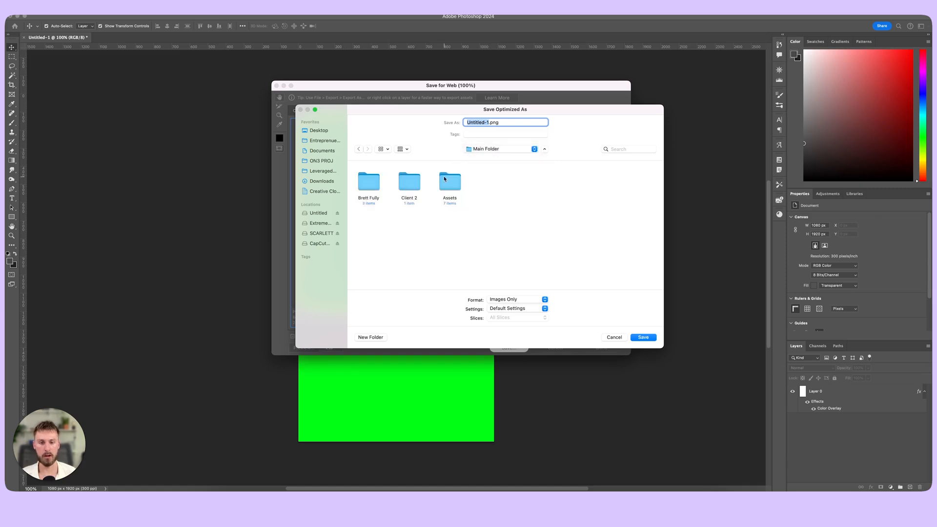
pyautogui.doubleClick(444, 179)
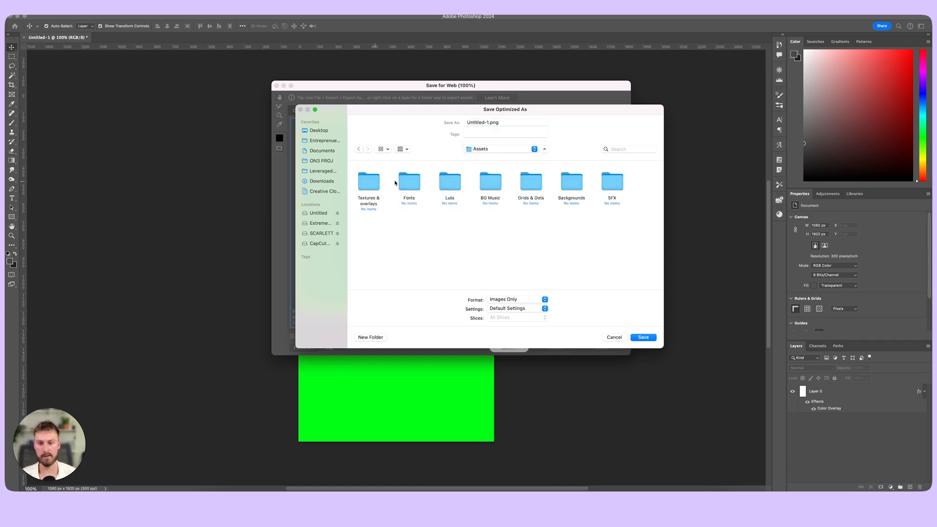
pyautogui.doubleClick(570, 185)
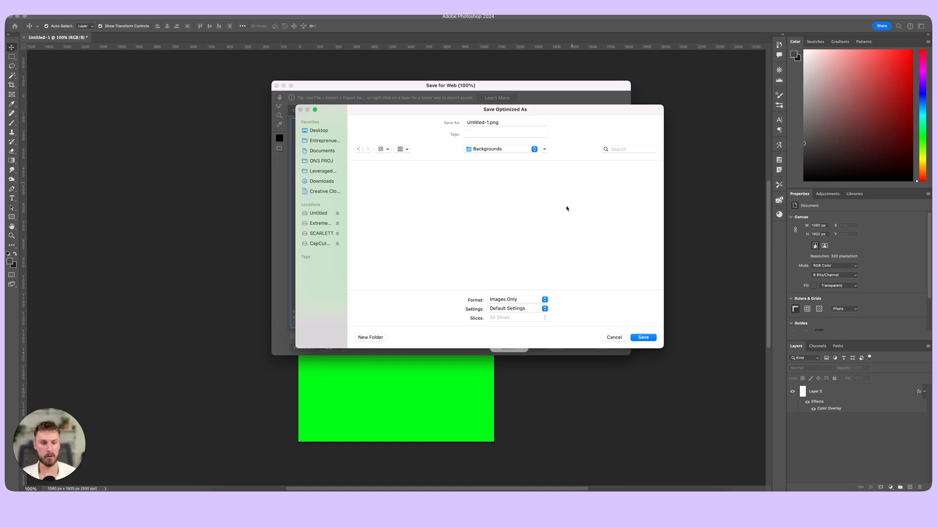
# Step: Name the image Green Screen.png and save it
pyautogui.click(488, 122)
pyautogui.write('Green Scree')
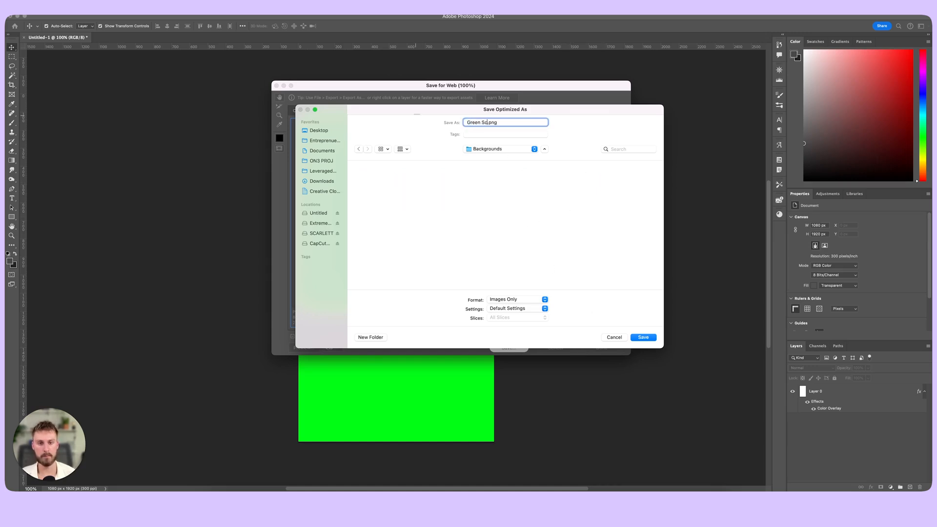
pyautogui.write('n')
pyautogui.press('Return')
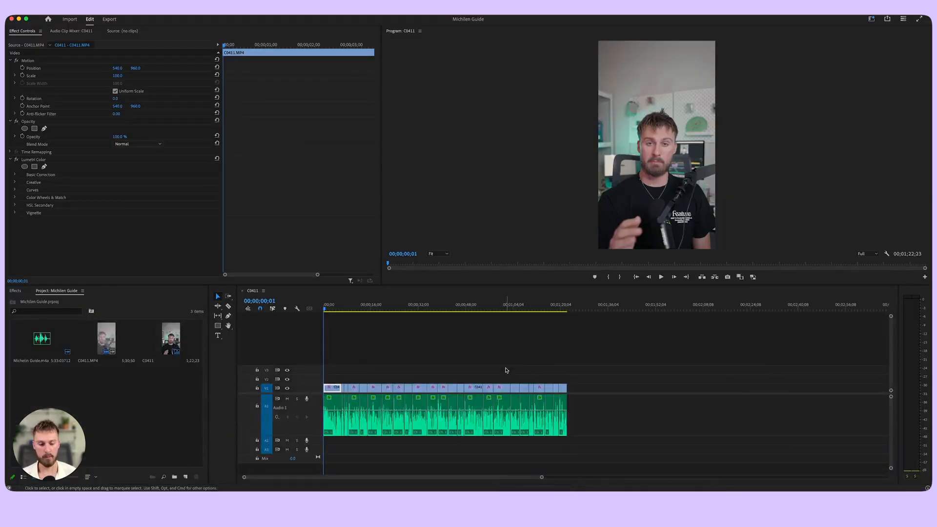
# Step: Switch to CapCut, create a new project and dismiss the free layer tip
pyautogui.click(628, 487)
pyautogui.moveTo(446, 145); pyautogui.dragTo(421, 137)
pyautogui.click(466, 164)
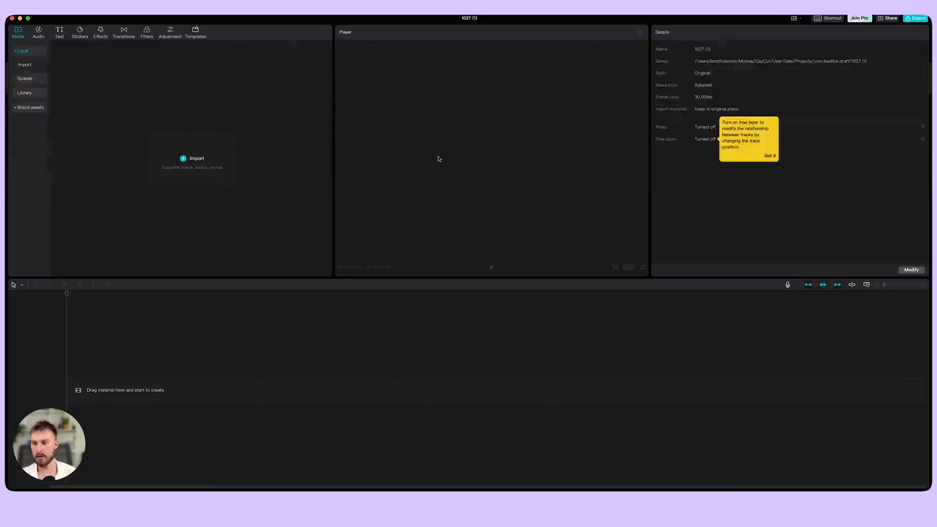
pyautogui.click(775, 155)
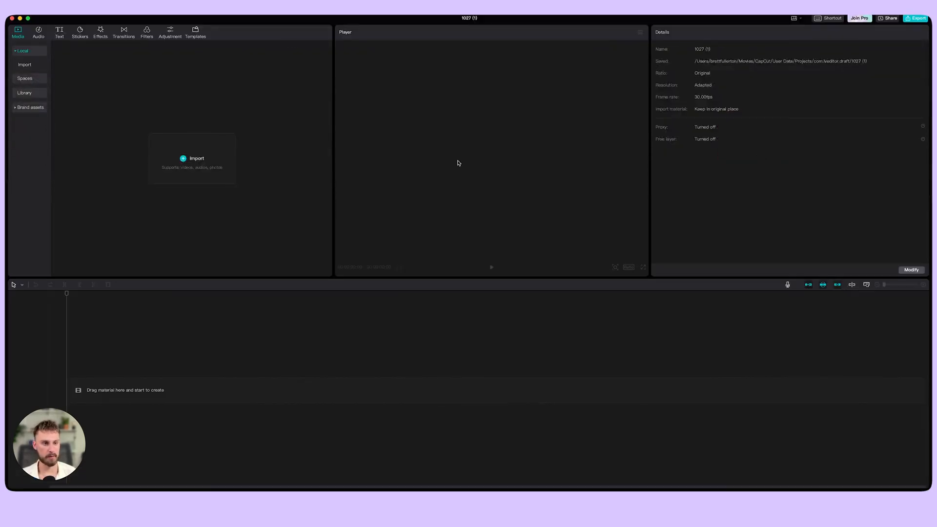
# Step: Import Michelin_For GS.mp4 from the Renders folder into the project media, previewing it before importing
pyautogui.click(176, 161)
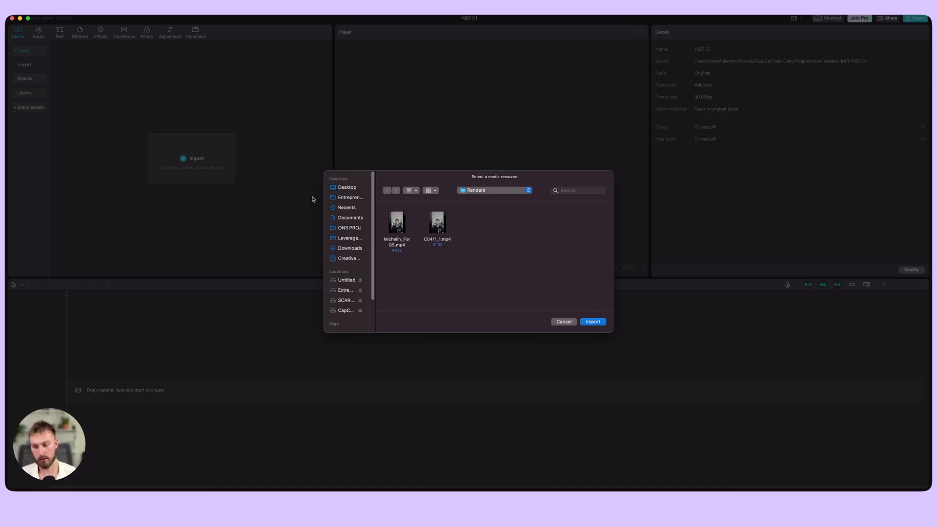
pyautogui.click(401, 231)
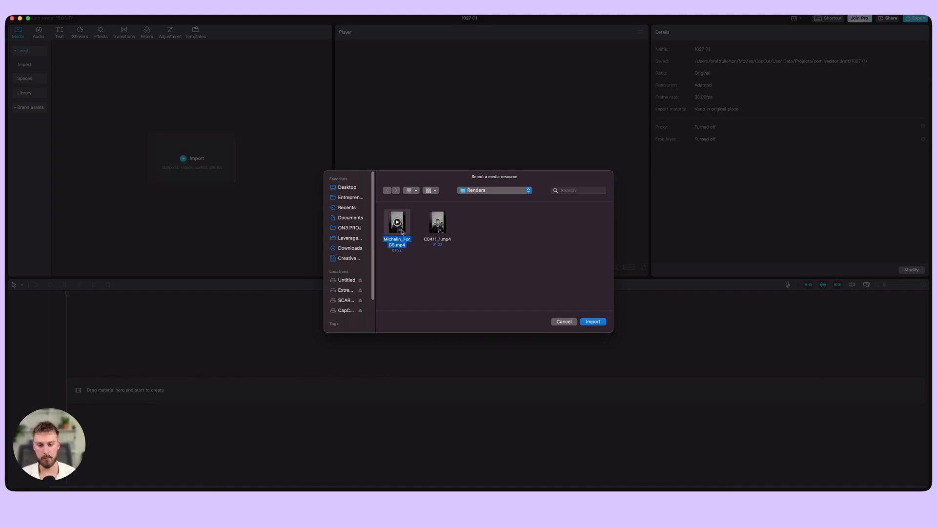
pyautogui.press('space')
pyautogui.press('space')
pyautogui.click(590, 323)
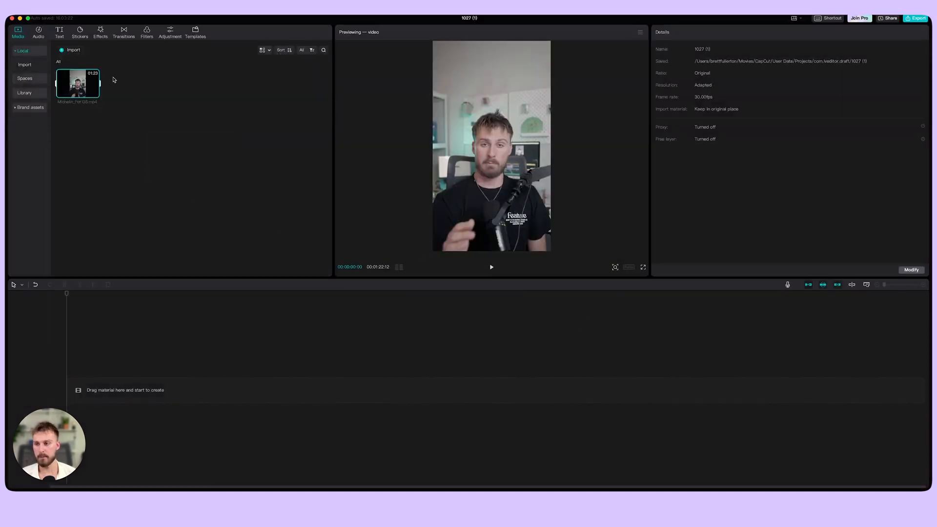
# Step: Place the imported video at the start of the timeline and turn on Auto cutout to remove its background
pyautogui.moveTo(83, 82); pyautogui.dragTo(58, 391)
pyautogui.click(222, 302)
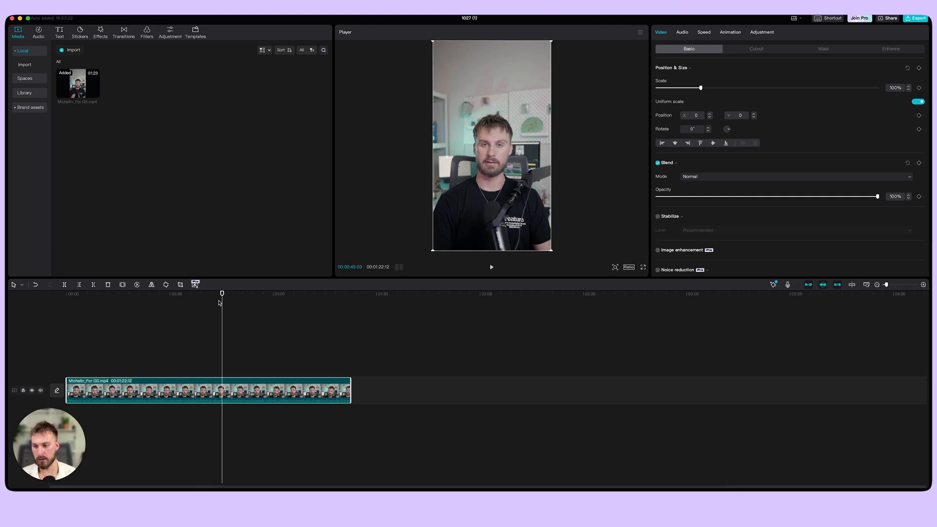
pyautogui.moveTo(222, 295); pyautogui.dragTo(64, 311)
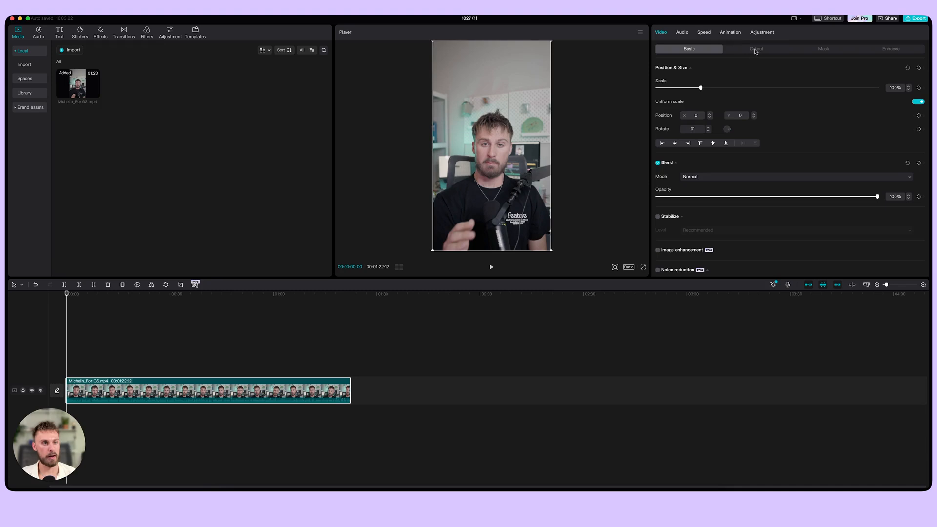
pyautogui.click(755, 50)
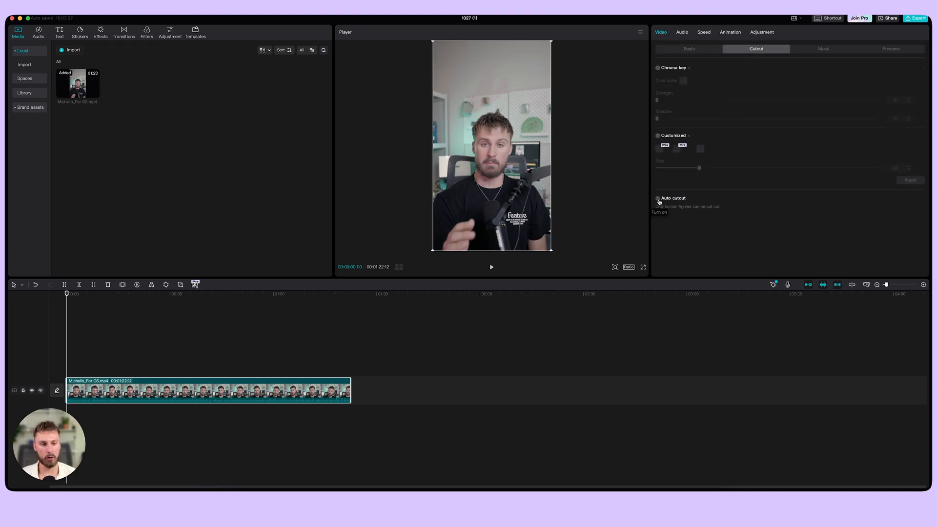
pyautogui.click(657, 199)
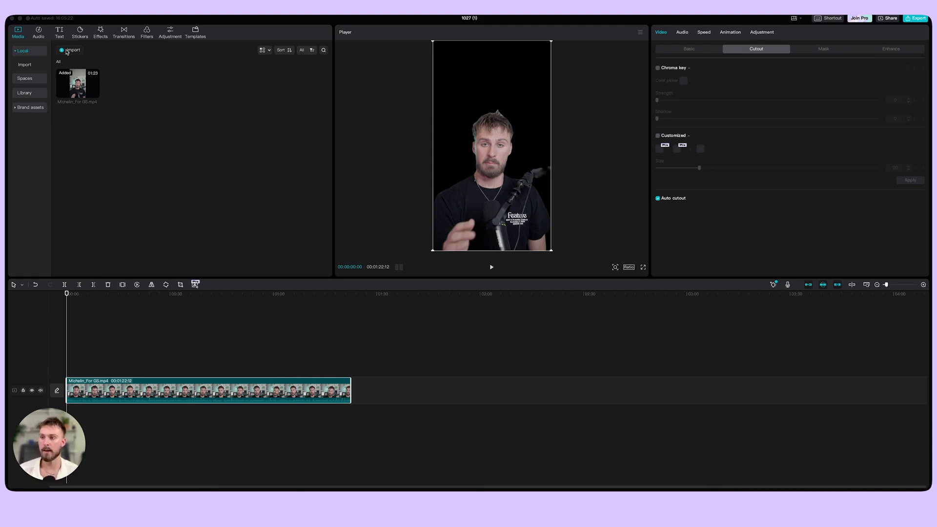
# Step: Import Green-Screen.png from the Backgrounds folder into the project media
pyautogui.click(72, 56)
pyautogui.click(487, 191)
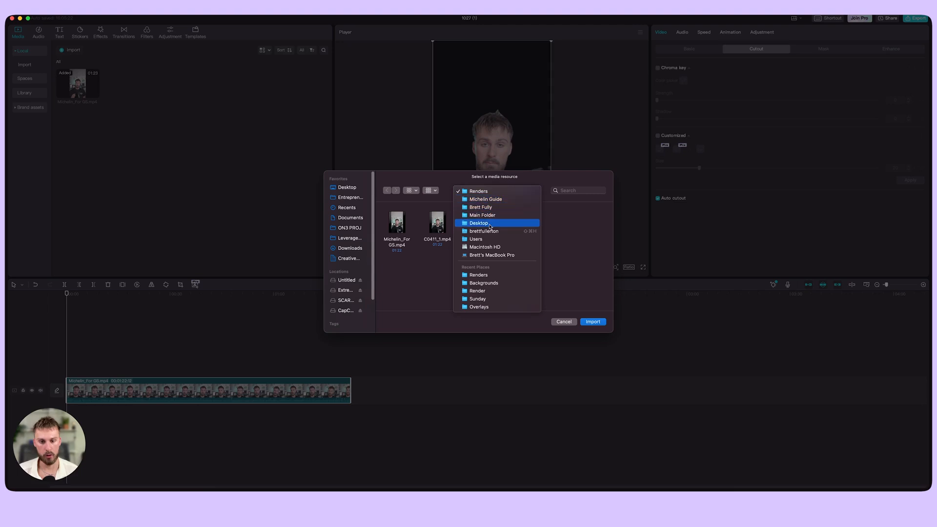
pyautogui.click(484, 283)
pyautogui.click(403, 226)
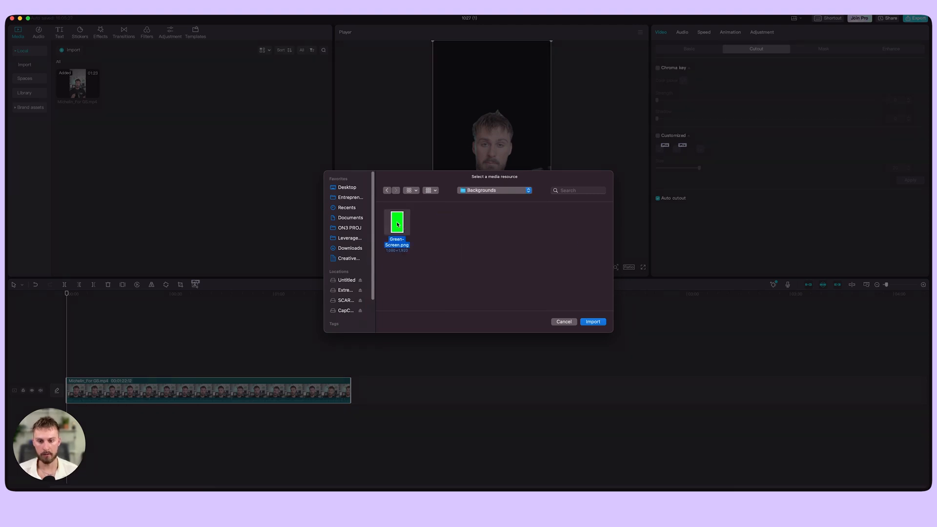
pyautogui.click(593, 322)
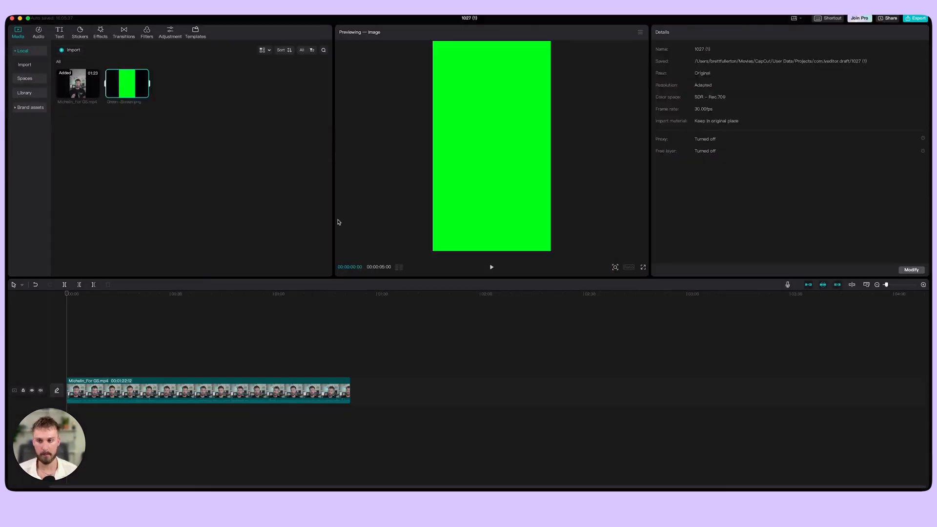
# Step: Place the green image beneath the cutout video for its full length, check the composite and return the playhead to the start
pyautogui.moveTo(117, 87); pyautogui.dragTo(347, 383)
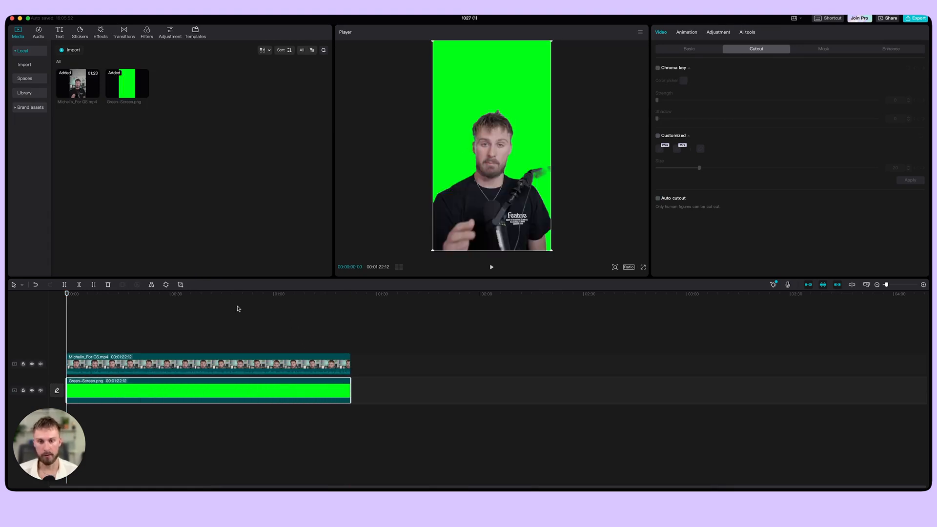
pyautogui.click(120, 294)
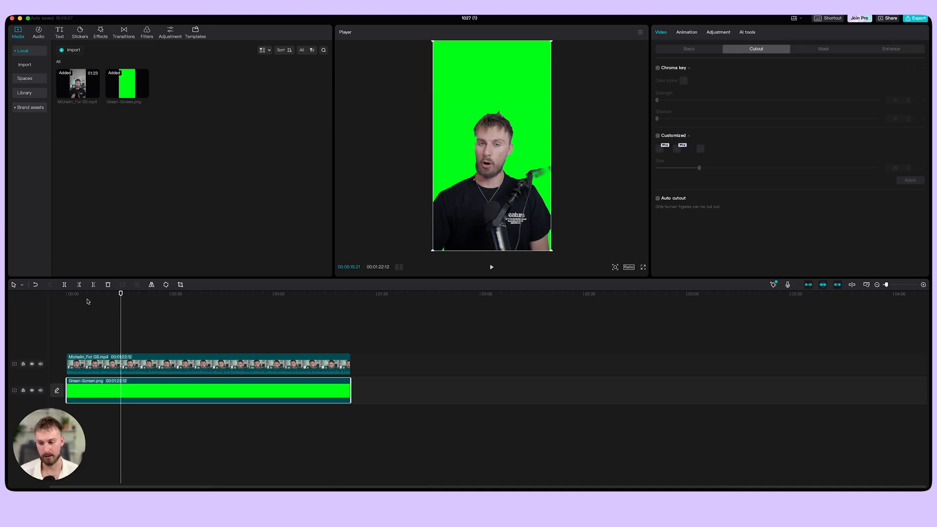
pyautogui.click(53, 299)
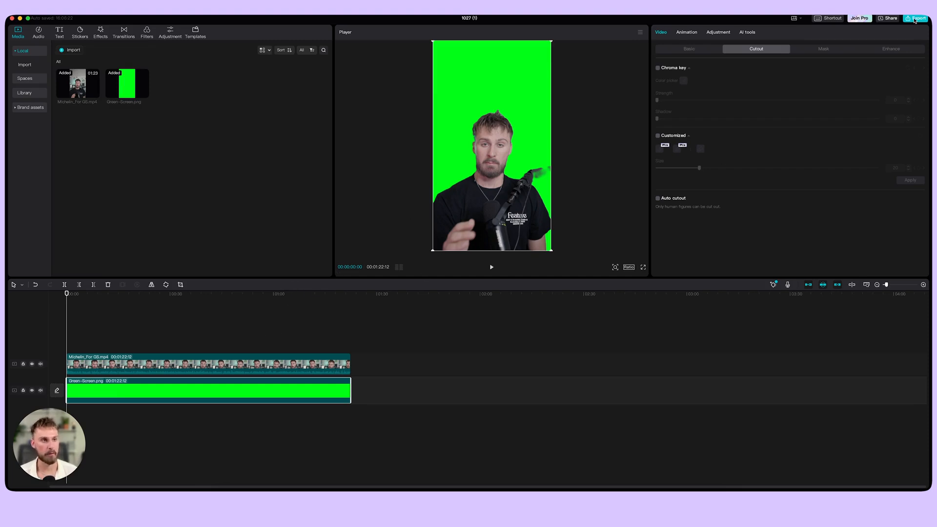
# Step: Open the export settings, choose the Renders folder as destination and title the video Michelin_GS
pyautogui.click(914, 19)
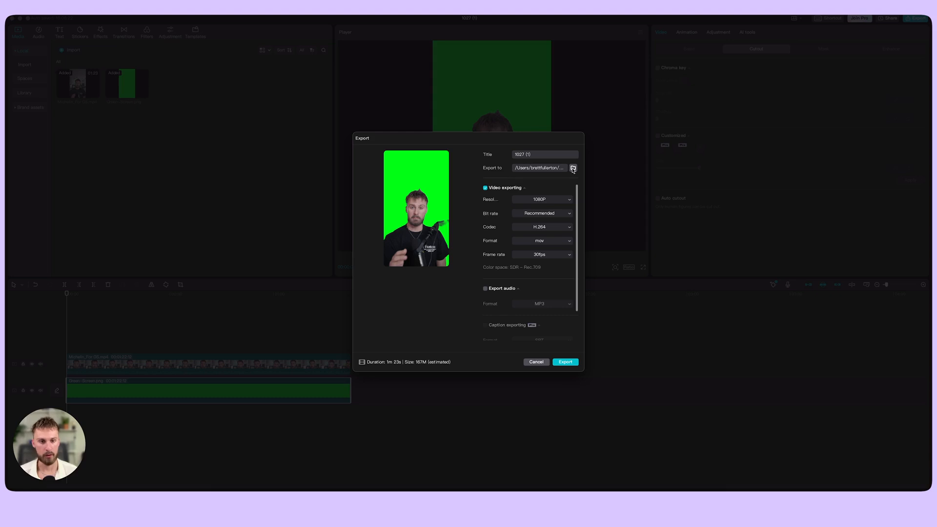
pyautogui.click(573, 168)
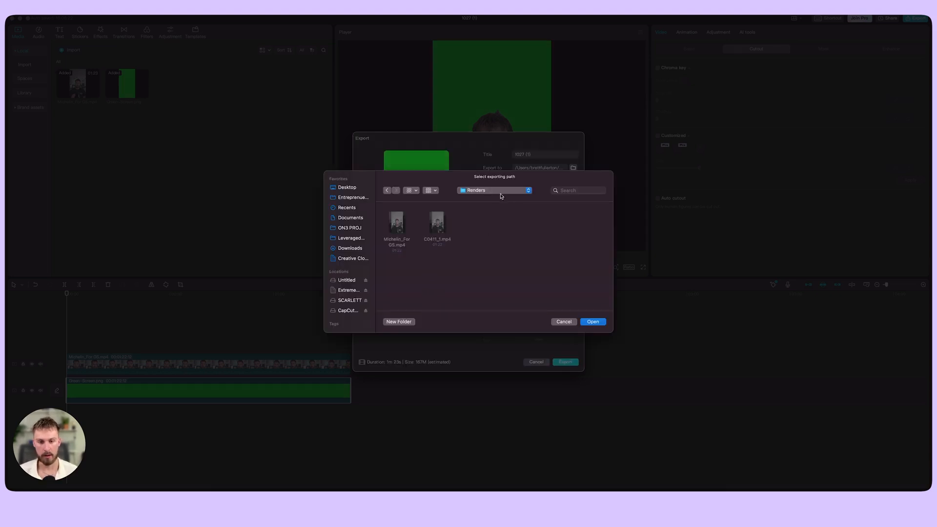
pyautogui.click(593, 322)
pyautogui.click(520, 155)
pyautogui.write('Michelin_')
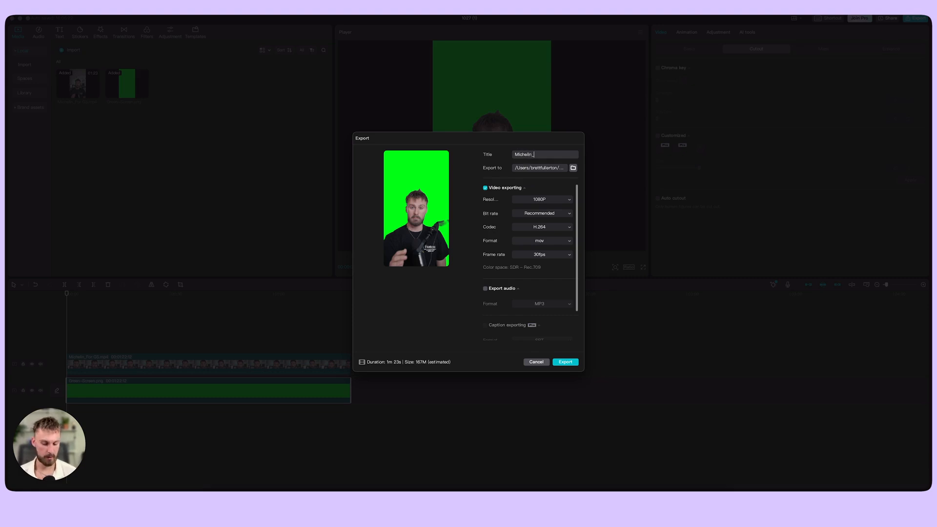
pyautogui.write('GS')
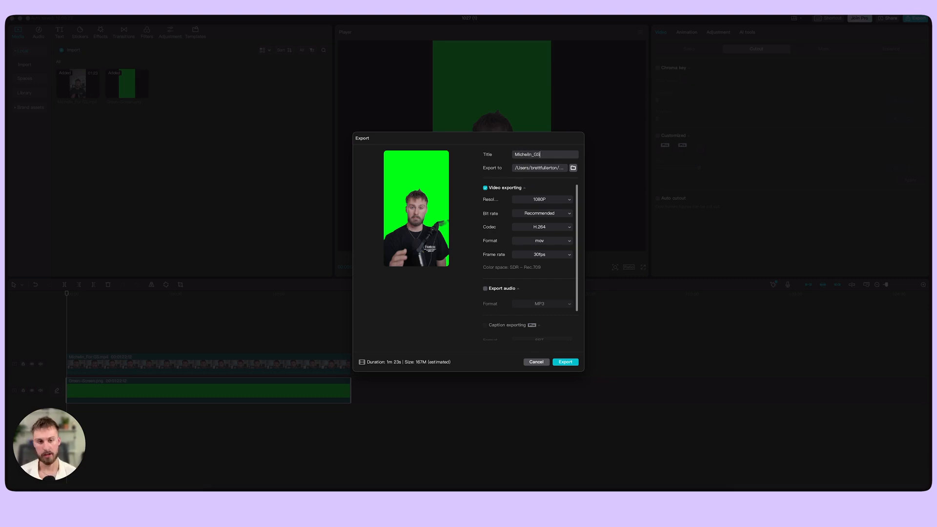
# Step: Set the export bit rate to Higher after trying the Customized option
pyautogui.click(534, 215)
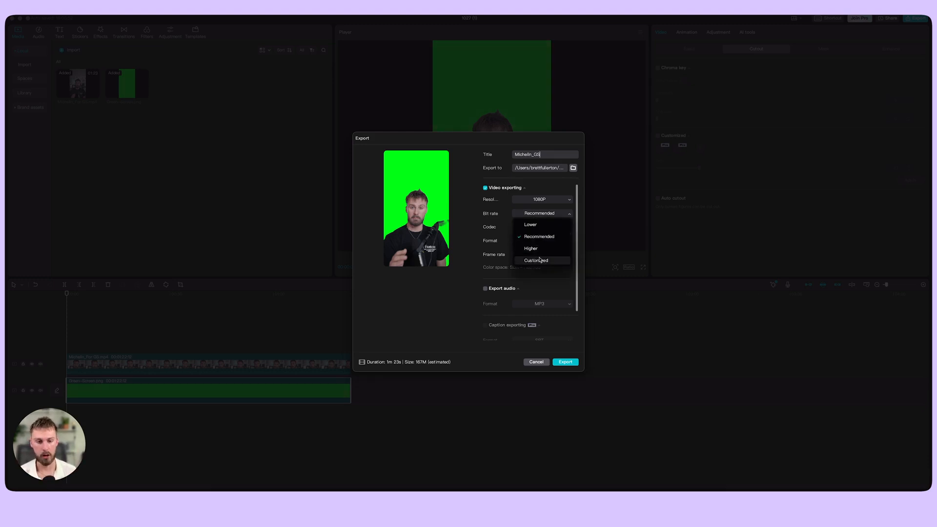
pyautogui.click(535, 249)
pyautogui.click(545, 214)
pyautogui.click(546, 261)
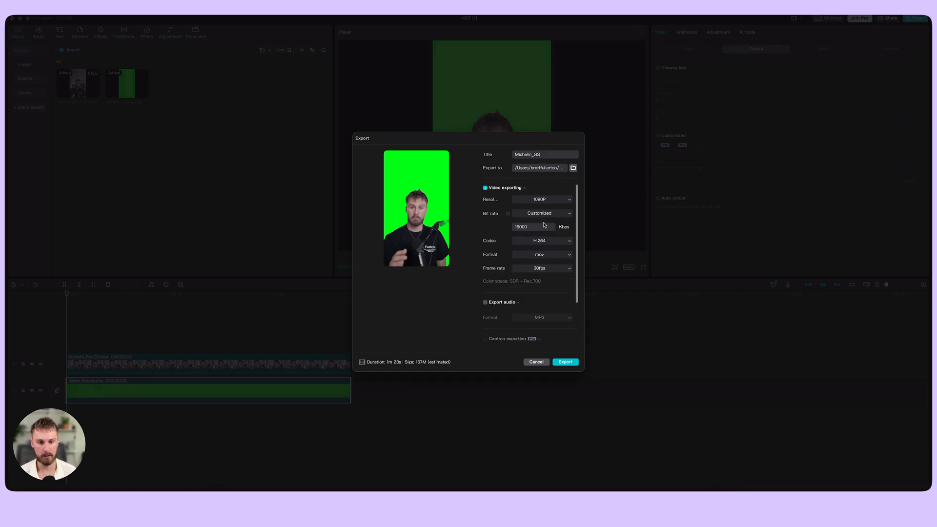
pyautogui.click(545, 216)
pyautogui.click(540, 248)
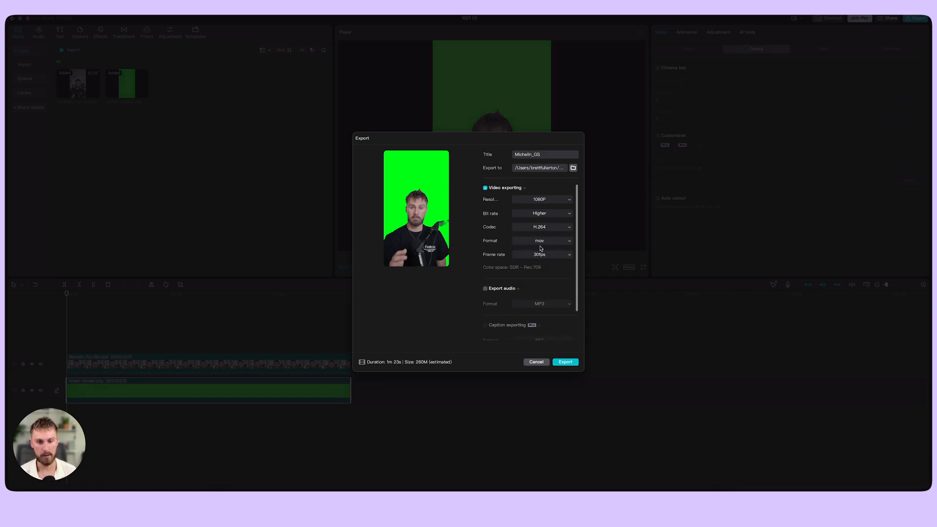
# Step: Keep the resolution at 1080P and the format as mov, review the remaining options and export the video
pyautogui.click(538, 200)
pyautogui.click(531, 235)
pyautogui.click(541, 243)
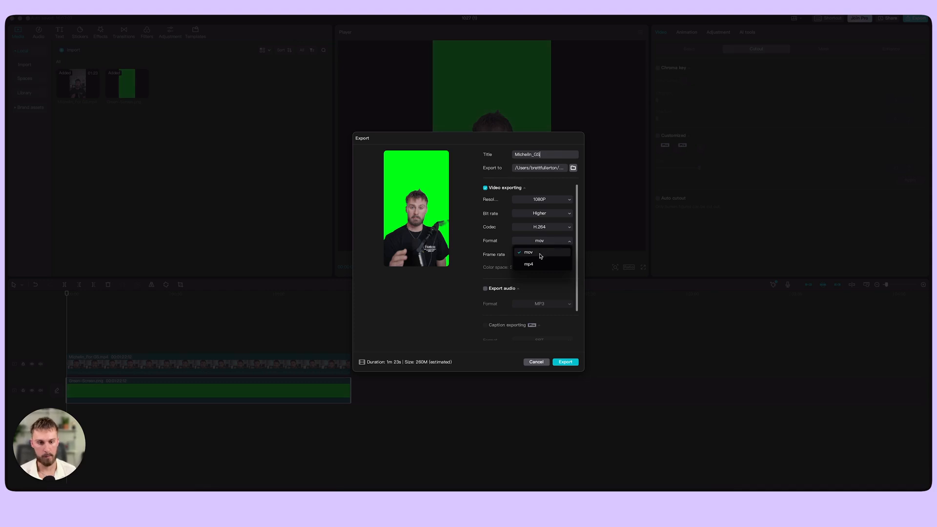
pyautogui.click(541, 254)
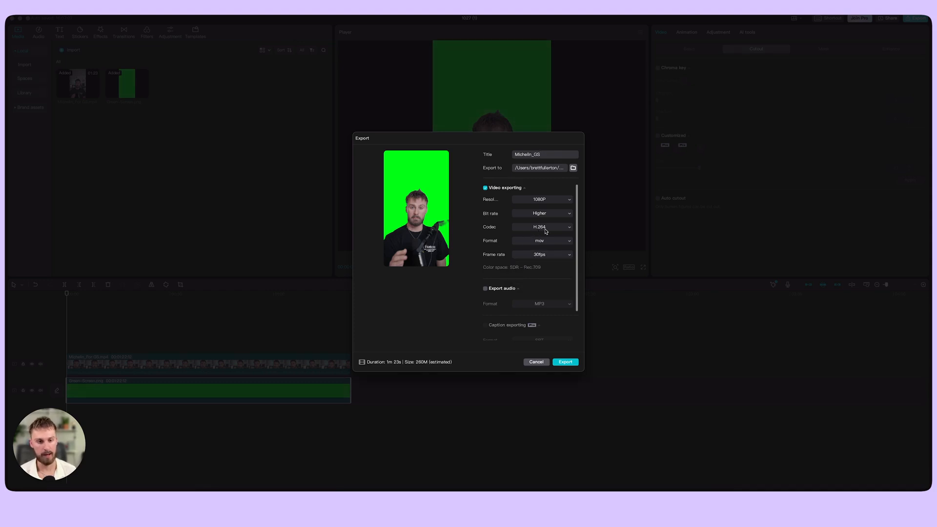
pyautogui.scroll(-2, 490, 288)
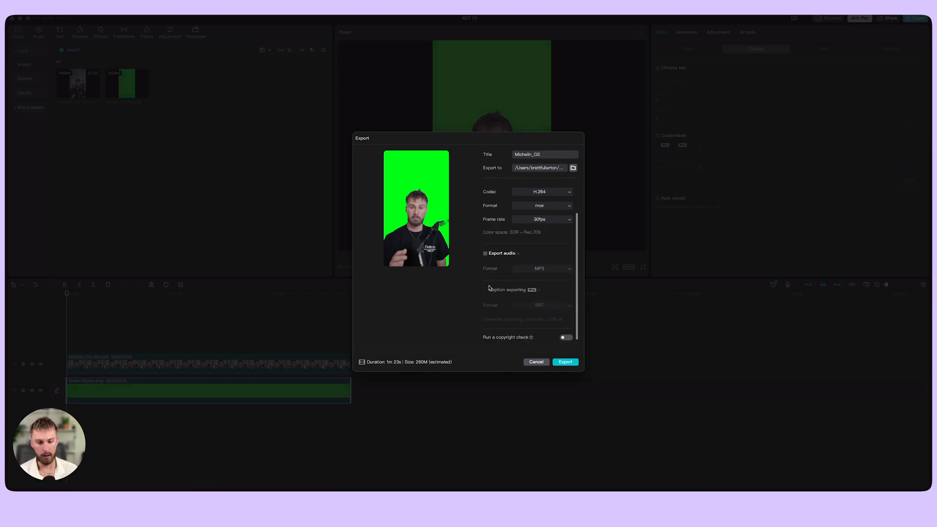
pyautogui.click(569, 363)
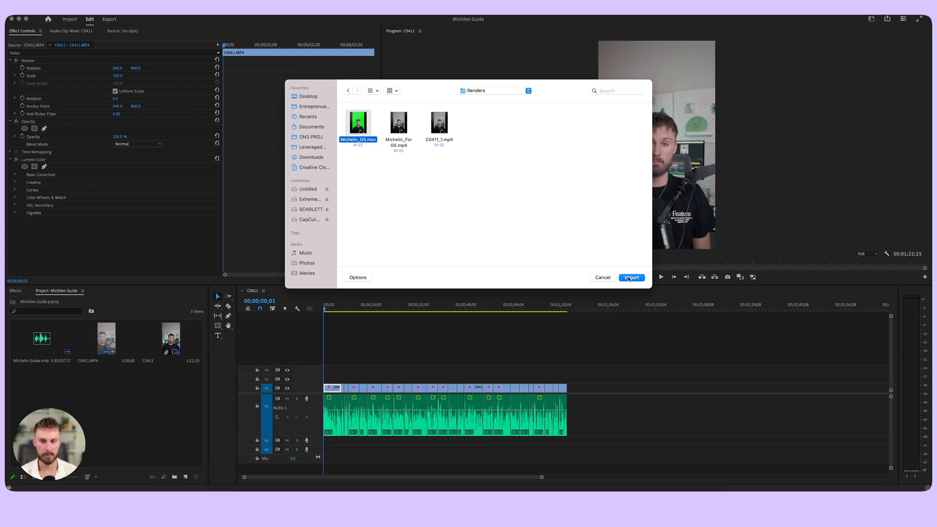
# Step: In Premiere Pro, import Michelin_GS.mov from the Renders folder and open it in the Source monitor
pyautogui.click(631, 277)
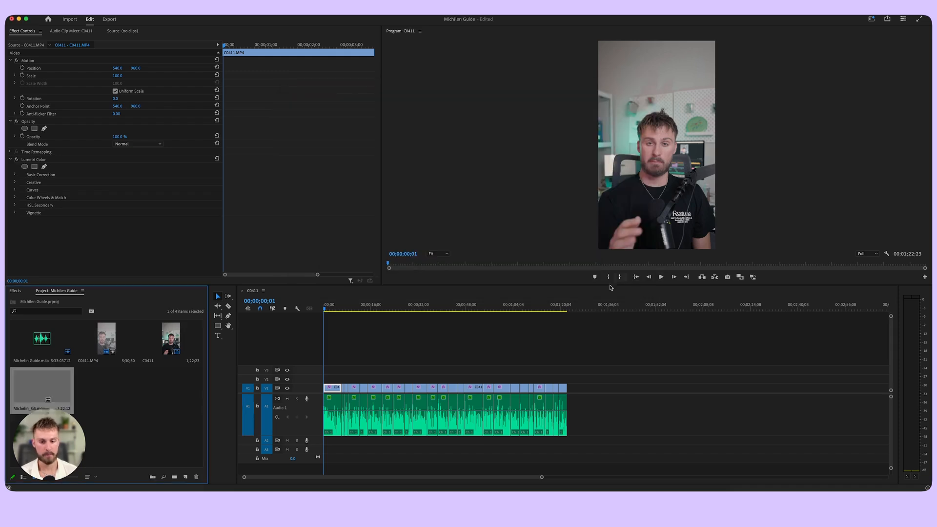
pyautogui.doubleClick(42, 385)
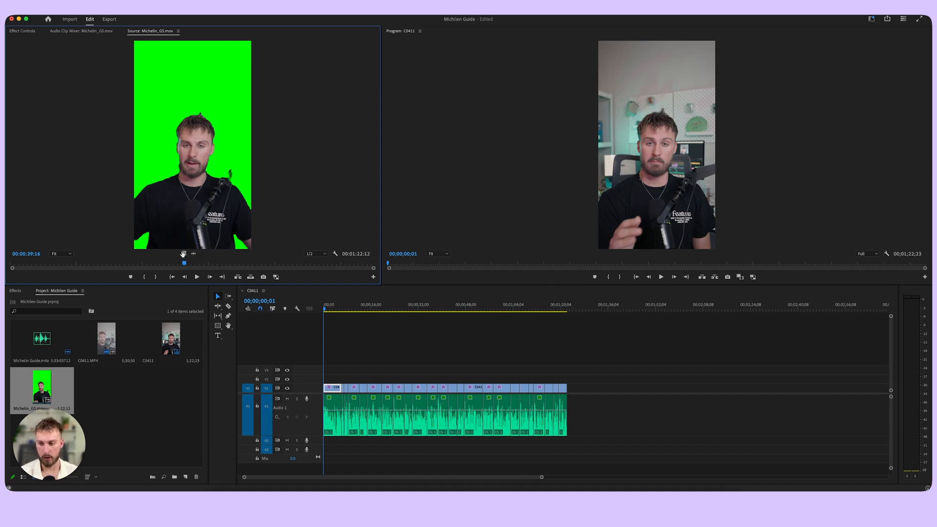
pyautogui.click(127, 423)
pyautogui.doubleClick(54, 385)
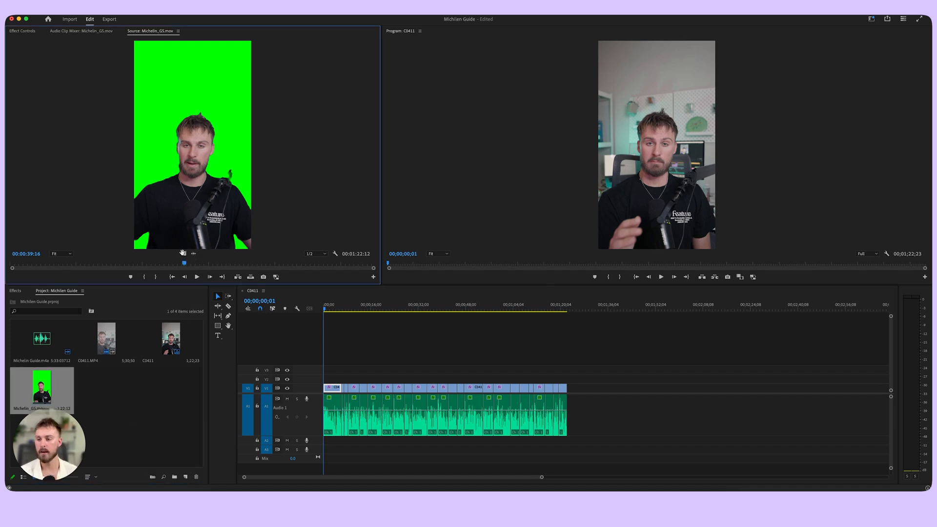
# Step: Place only the video of Michelin_GS.mov on track V2, aligned with the start of the C0411 clips below
pyautogui.moveTo(216, 256); pyautogui.dragTo(317, 380)
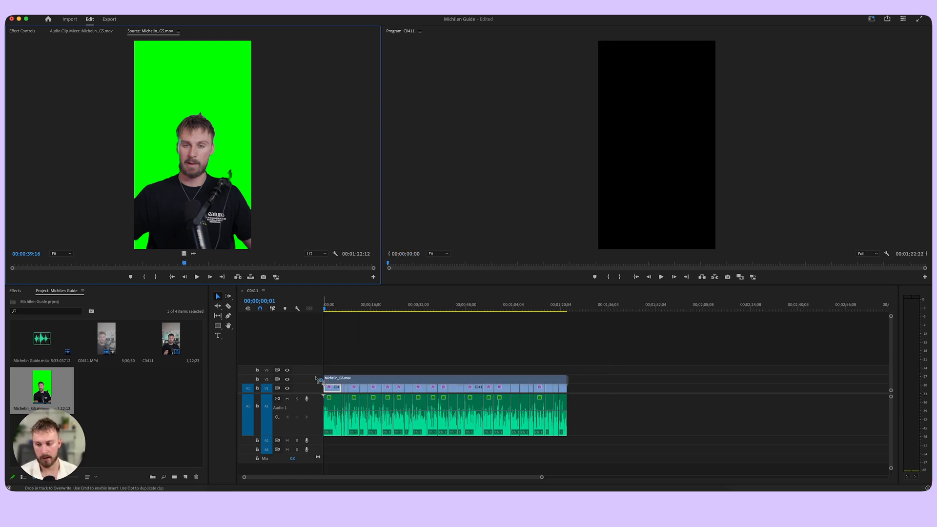
pyautogui.moveTo(318, 379); pyautogui.dragTo(317, 379)
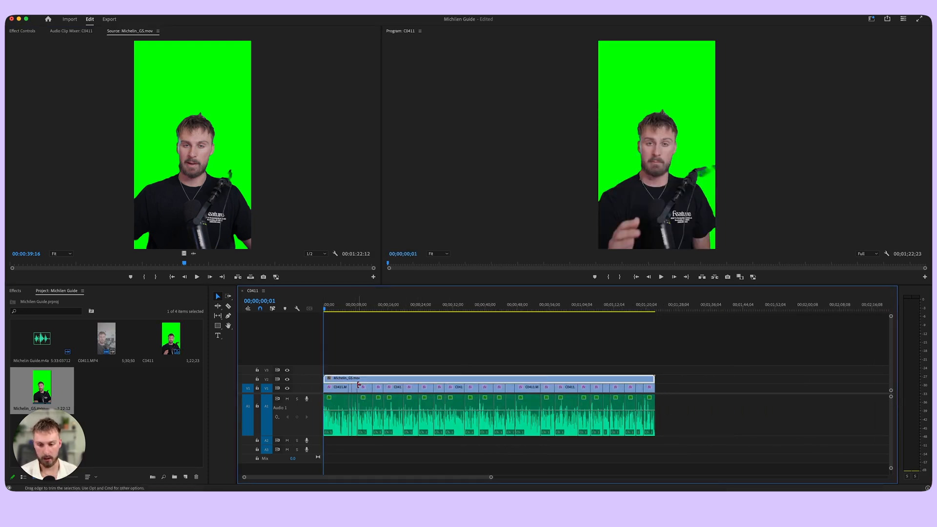
pyautogui.click(430, 363)
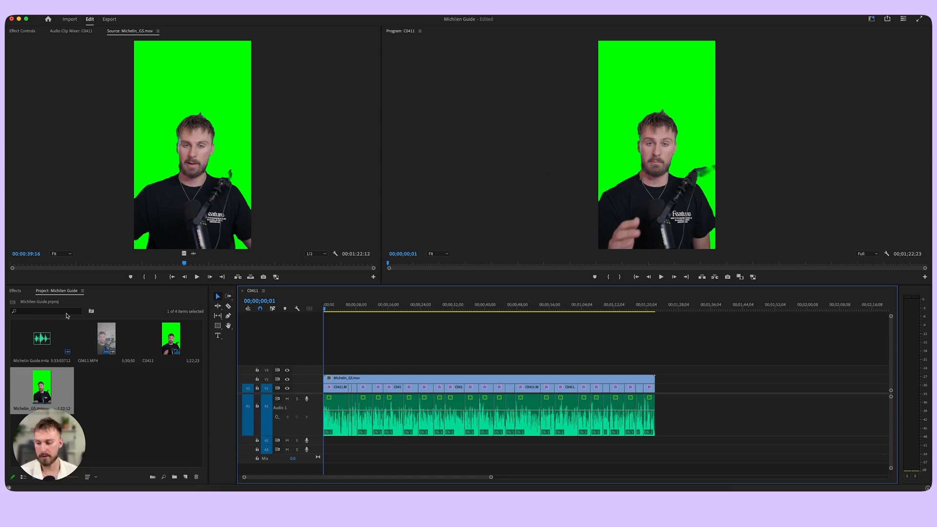
# Step: Search the effects for "ultra" and apply Ultra Key to the Michelin_GS.mov clip on V2
pyautogui.click(19, 291)
pyautogui.click(29, 301)
pyautogui.write('ultra')
pyautogui.moveTo(62, 356); pyautogui.dragTo(359, 380)
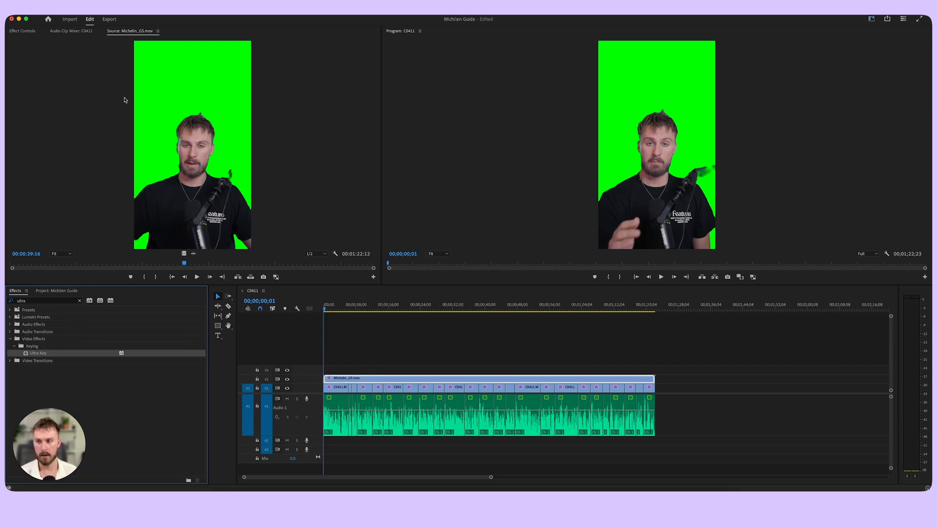
# Step: Set the Ultra Key colour by sampling the green background in the Program monitor
pyautogui.click(28, 33)
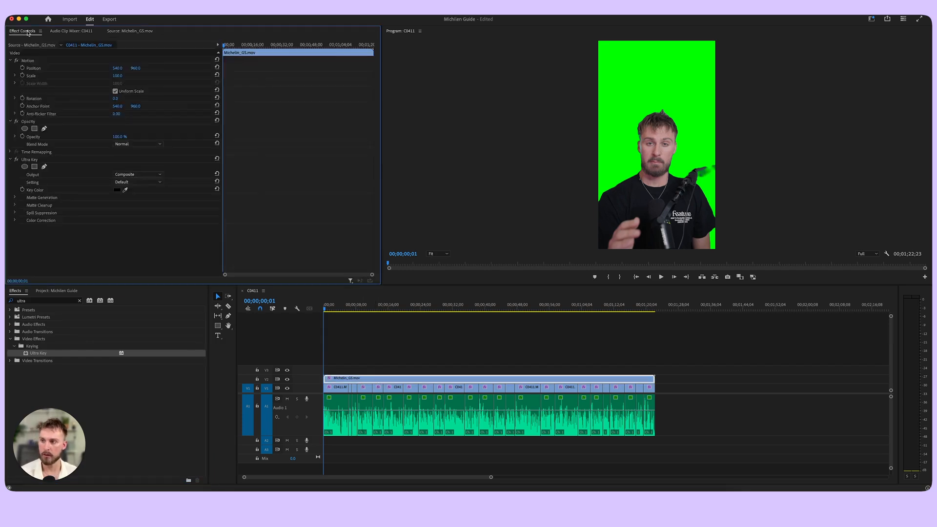
pyautogui.click(125, 191)
pyautogui.click(622, 97)
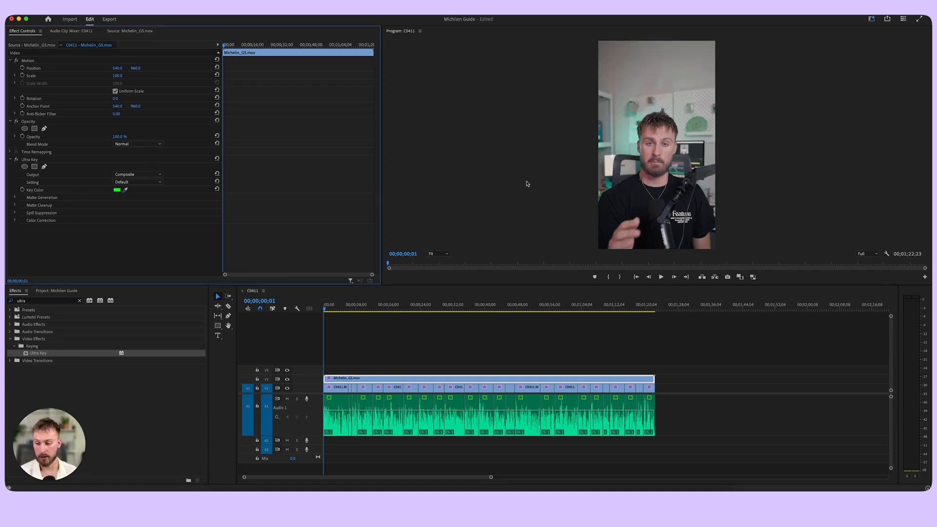
# Step: Check the keyed clip on its own by temporarily hiding track V1, and zoom in on the full sequence
pyautogui.click(287, 389)
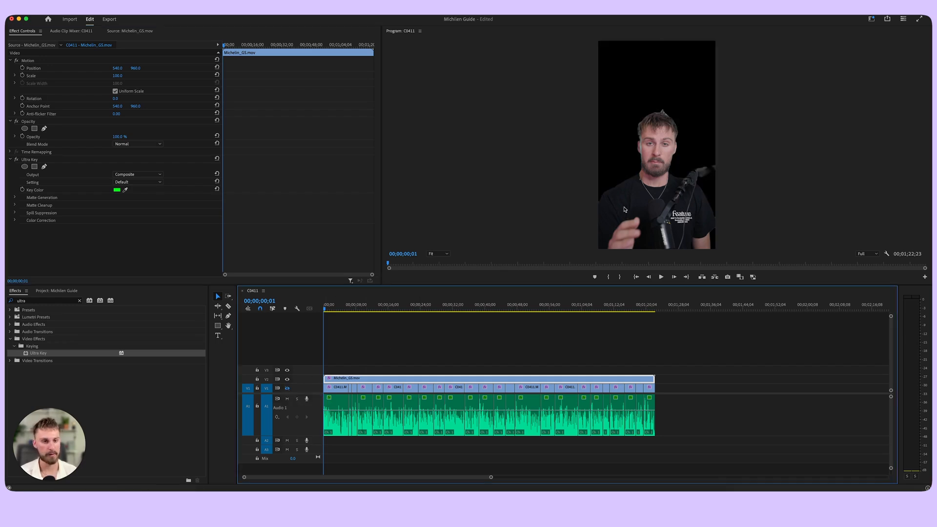
pyautogui.click(287, 388)
pyautogui.moveTo(491, 478); pyautogui.dragTo(425, 478)
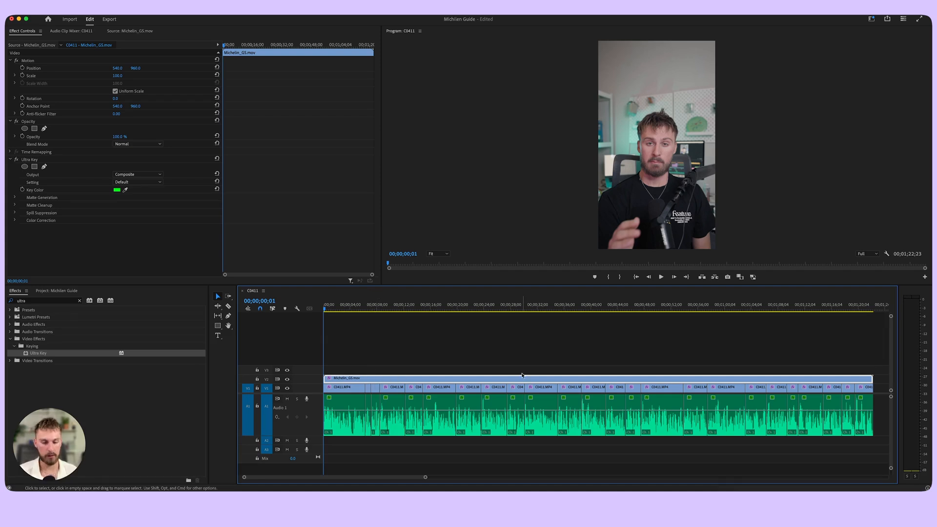
# Step: Split the Michelin_GS.mov clip on V2 at every cut of the C0411.MP4 clips on V1
pyautogui.press('c')
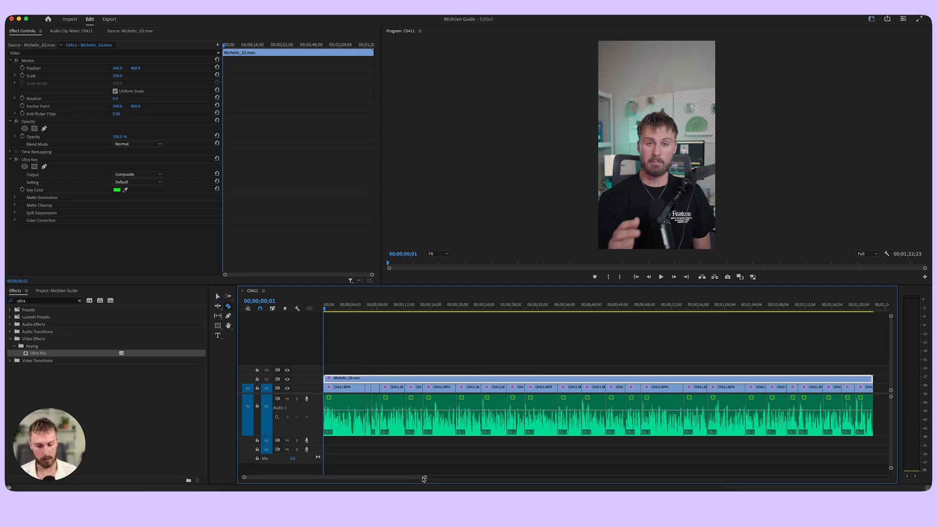
pyautogui.moveTo(424, 477); pyautogui.dragTo(462, 478)
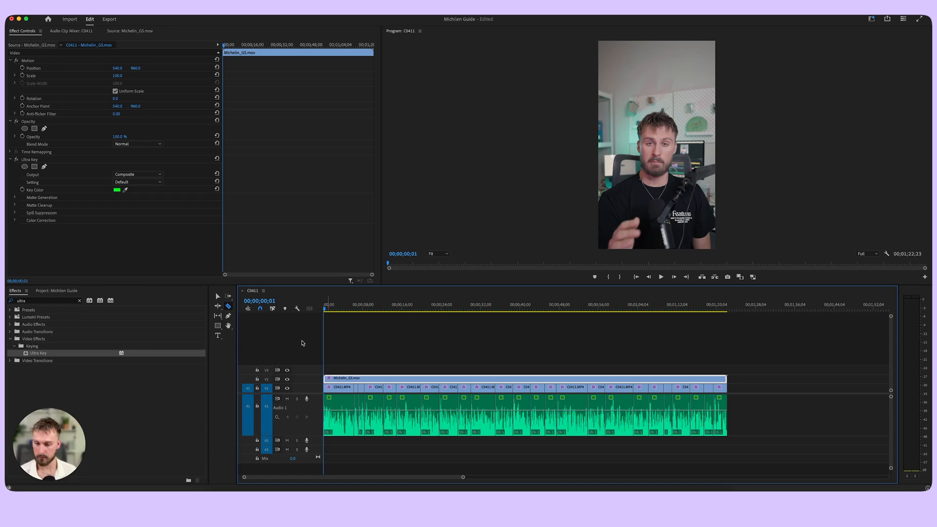
pyautogui.press('=')
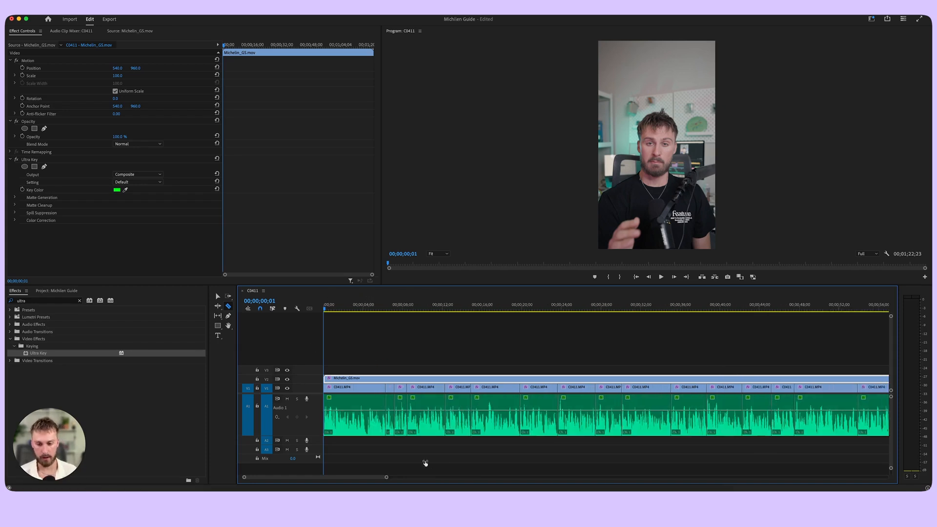
pyautogui.click(387, 378)
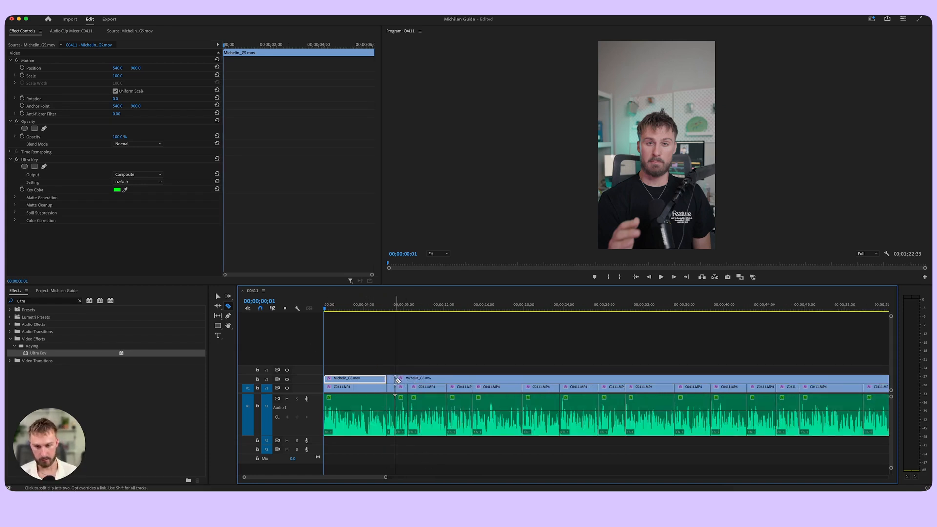
pyautogui.click(408, 379)
pyautogui.click(448, 379)
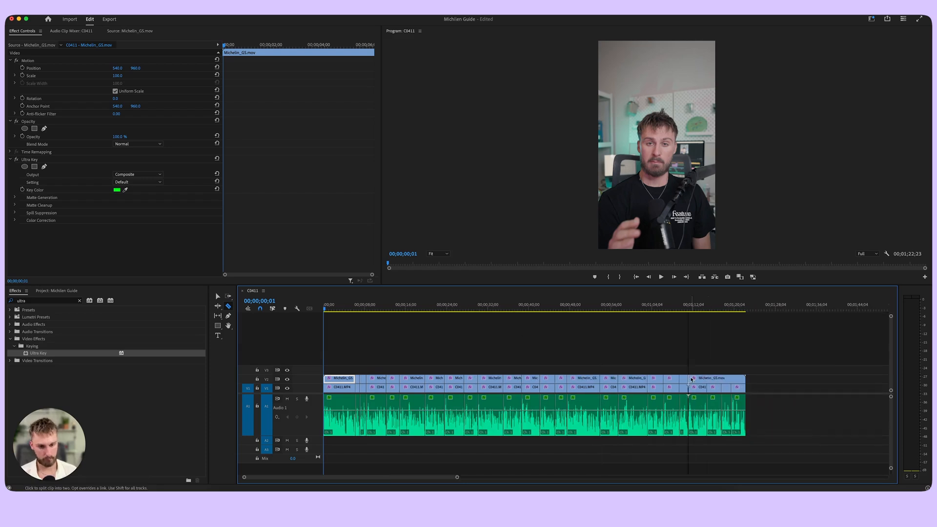
# Step: Select all the Michelin_GS.mov segments on V2 and set their label colour to Caribbean
pyautogui.press('v')
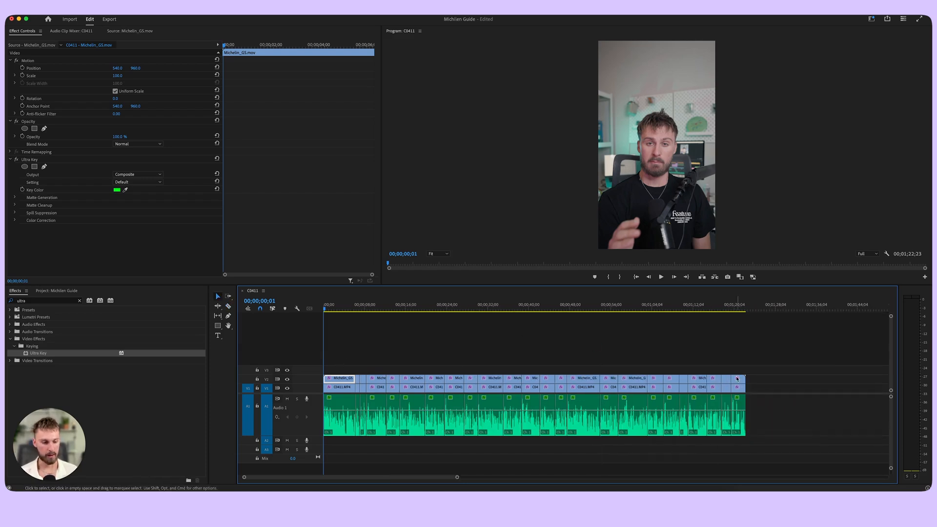
pyautogui.moveTo(779, 373); pyautogui.dragTo(364, 376)
pyautogui.moveTo(794, 370); pyautogui.dragTo(347, 378)
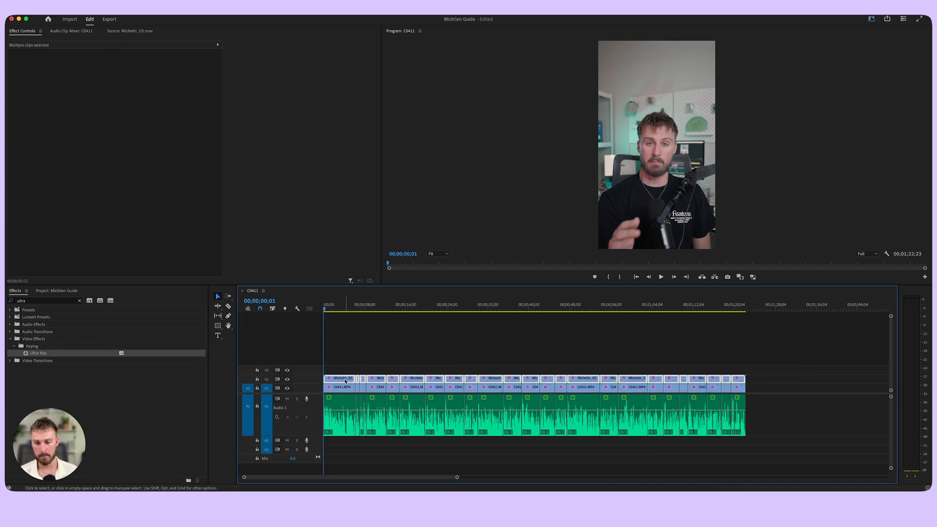
pyautogui.rightClick(346, 378)
pyautogui.moveTo(389, 341)
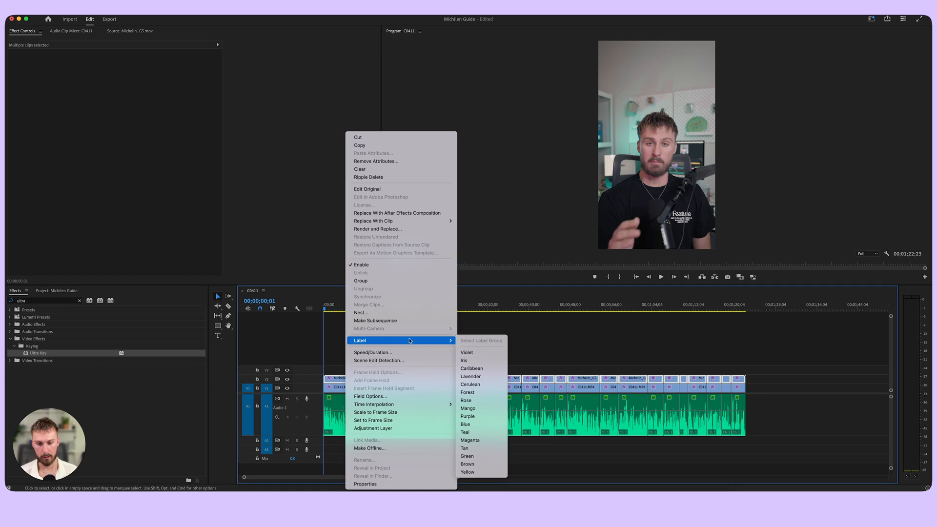
pyautogui.click(480, 369)
pyautogui.click(492, 352)
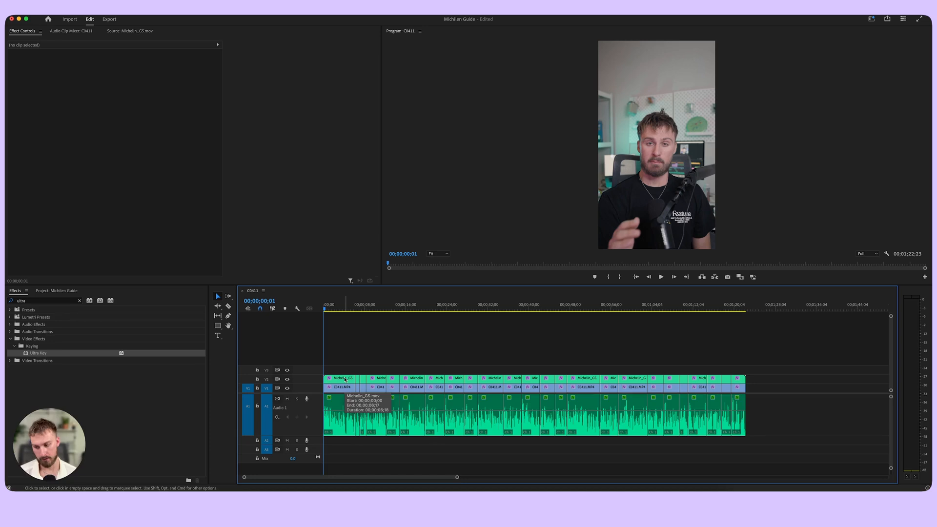
# Step: Hide the output of track V2 and select the first C0411.MP4 clip on V1
pyautogui.moveTo(457, 477); pyautogui.dragTo(395, 477)
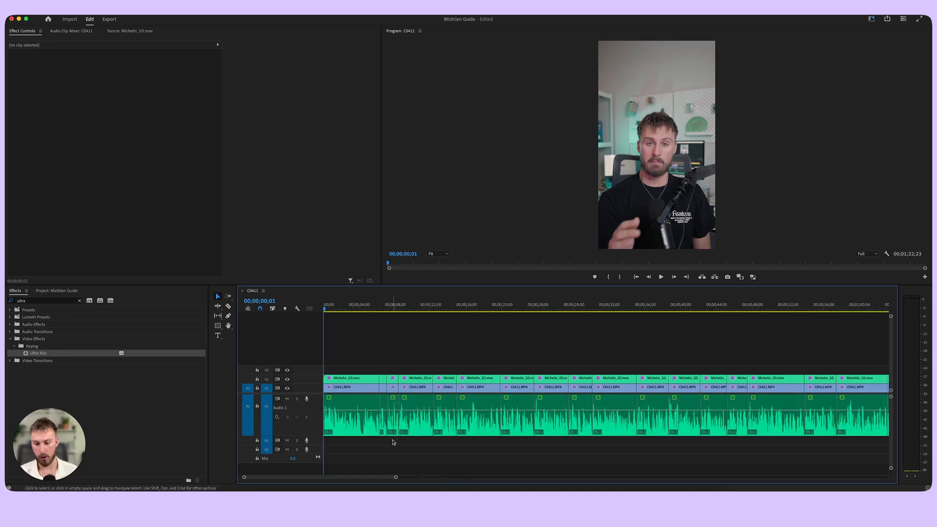
pyautogui.click(288, 380)
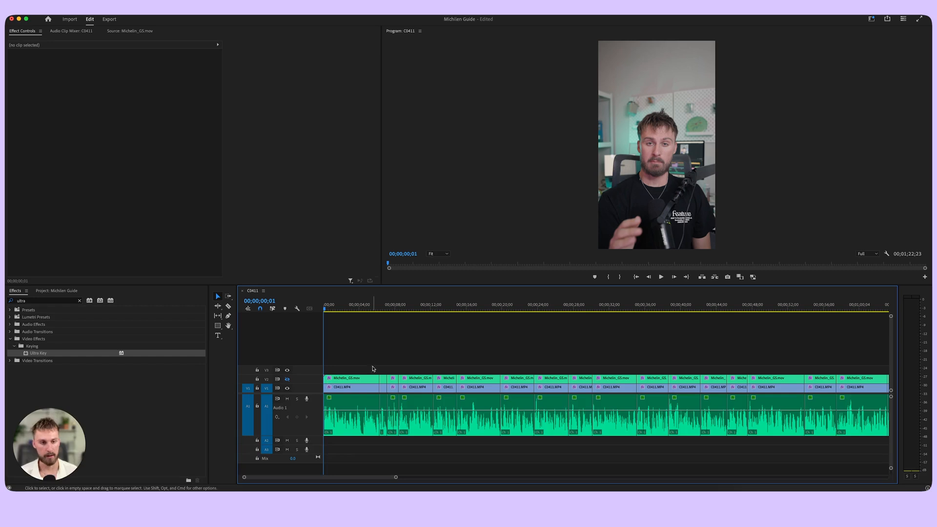
pyautogui.click(339, 389)
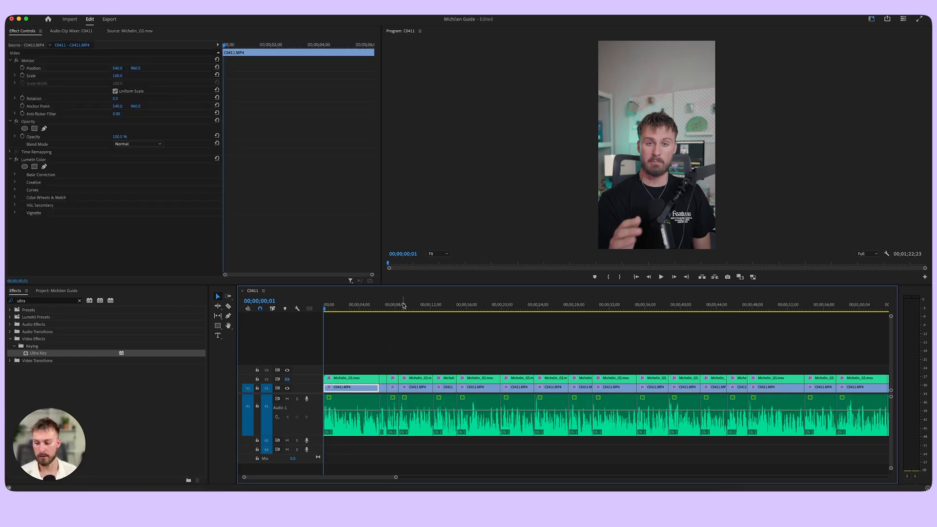
# Step: Try the first Michelin_GS.mov segment on V3 above the original footage, toggle V1's visibility, and return the segment to V2
pyautogui.click(341, 377)
pyautogui.moveTo(341, 374); pyautogui.dragTo(341, 370)
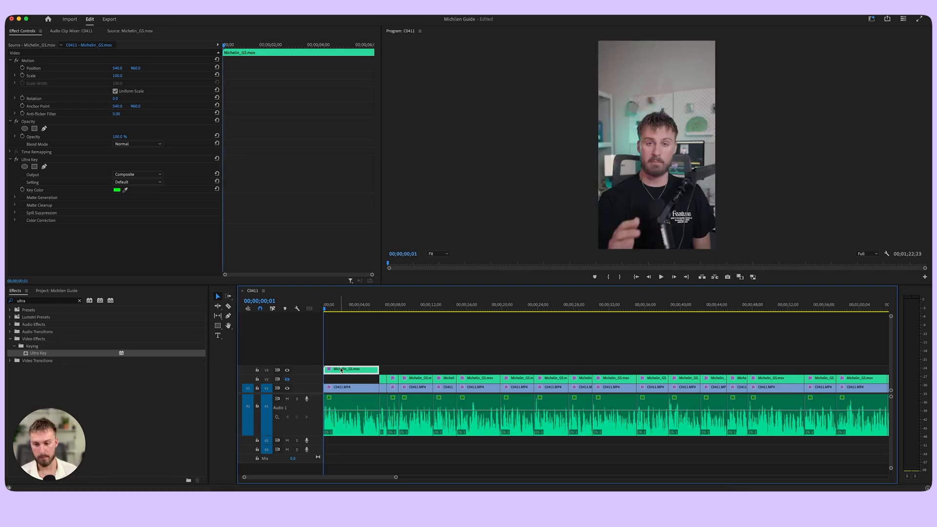
pyautogui.click(287, 388)
pyautogui.click(287, 388)
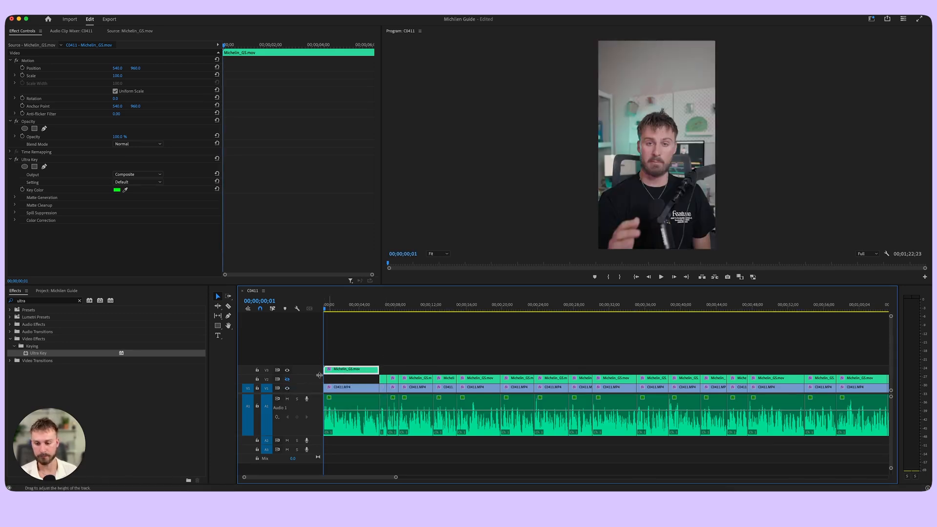
pyautogui.moveTo(341, 370); pyautogui.dragTo(359, 378)
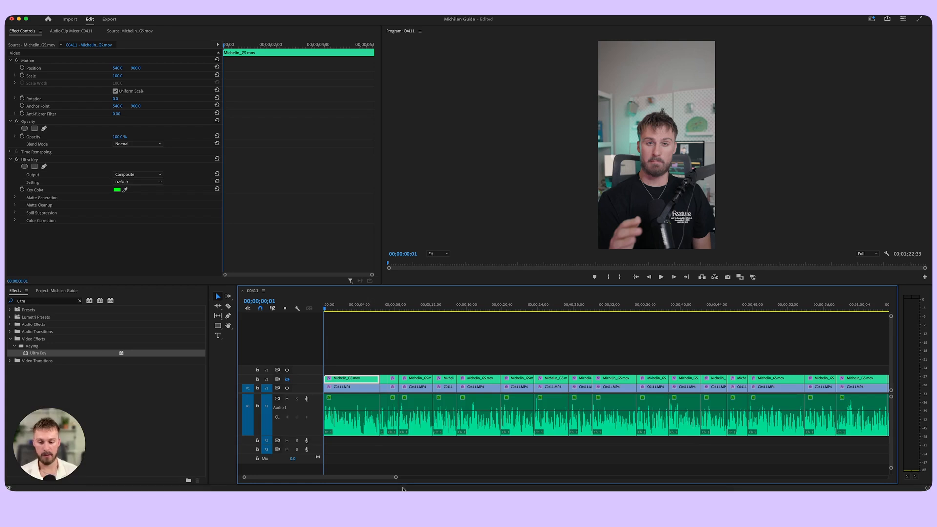
# Step: Preview the first keyed segment alone by hiding V1 and moving the segment to V3, and undo these changes
pyautogui.moveTo(396, 477); pyautogui.dragTo(537, 463)
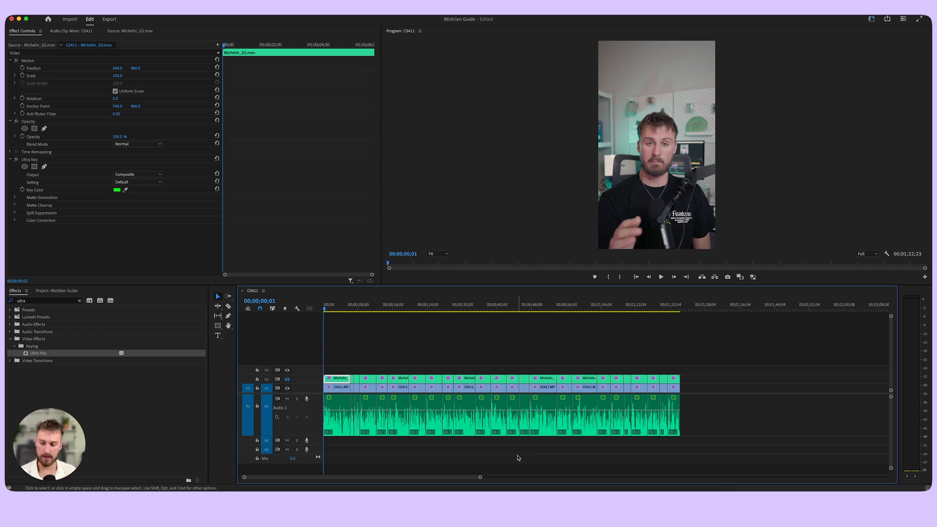
pyautogui.moveTo(480, 477); pyautogui.dragTo(453, 475)
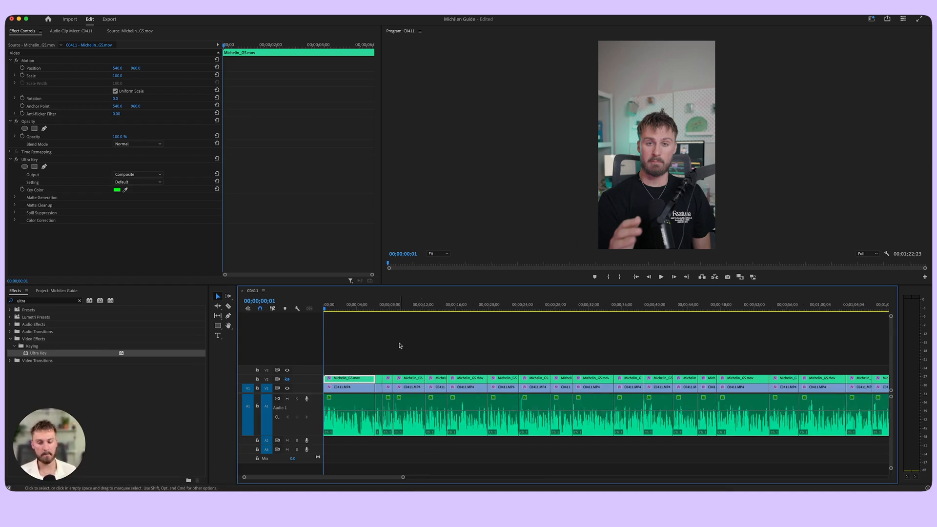
pyautogui.click(287, 388)
pyautogui.moveTo(349, 378); pyautogui.dragTo(349, 370)
pyautogui.click(353, 304)
pyautogui.moveTo(353, 301); pyautogui.dragTo(353, 302)
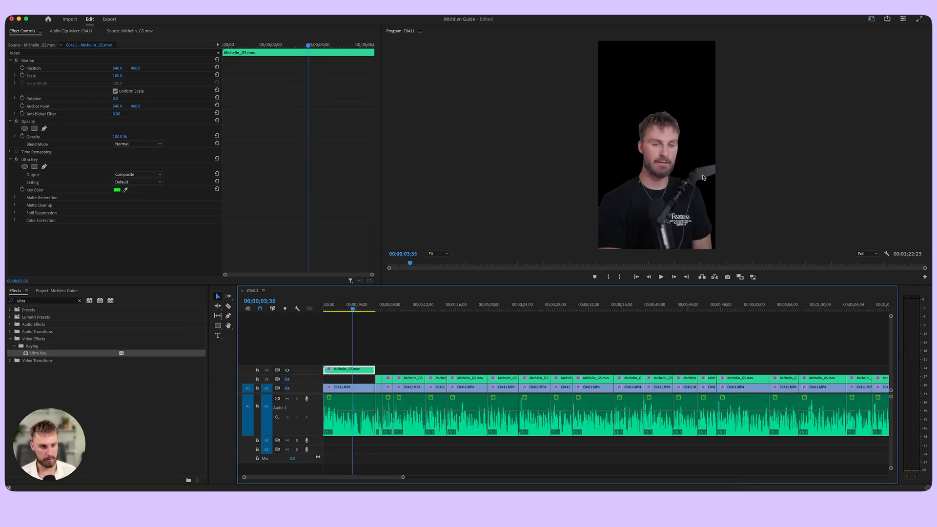
pyautogui.press('super+z')
pyautogui.press('super+z')
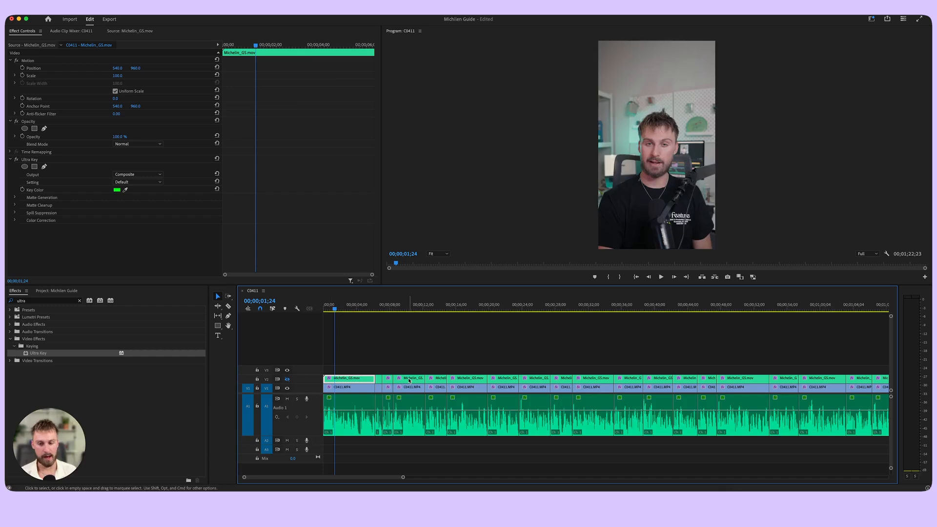